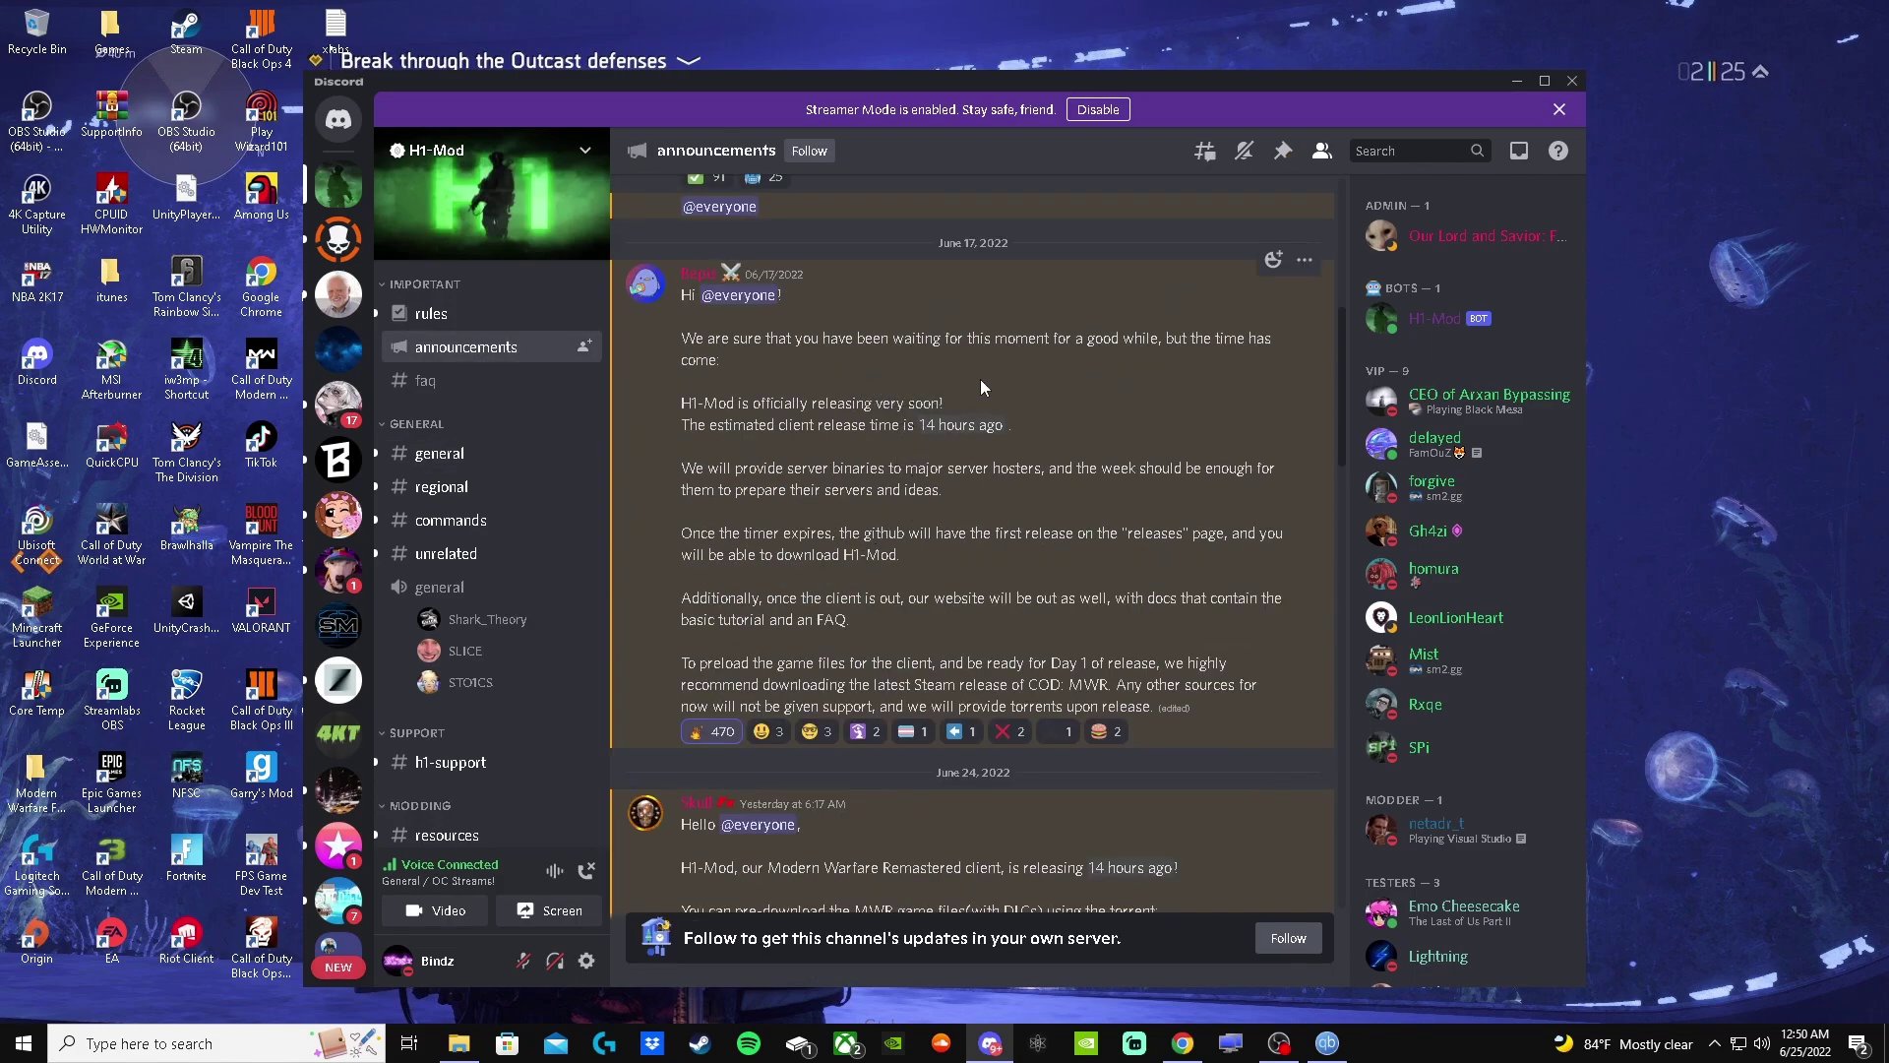
Step: Scroll #announcements down to the June 24 release post with the h1_full_files.torrent link
{"action": "scroll", "coordinate": [976, 388], "scroll_direction": "down", "scroll_amount": 5}
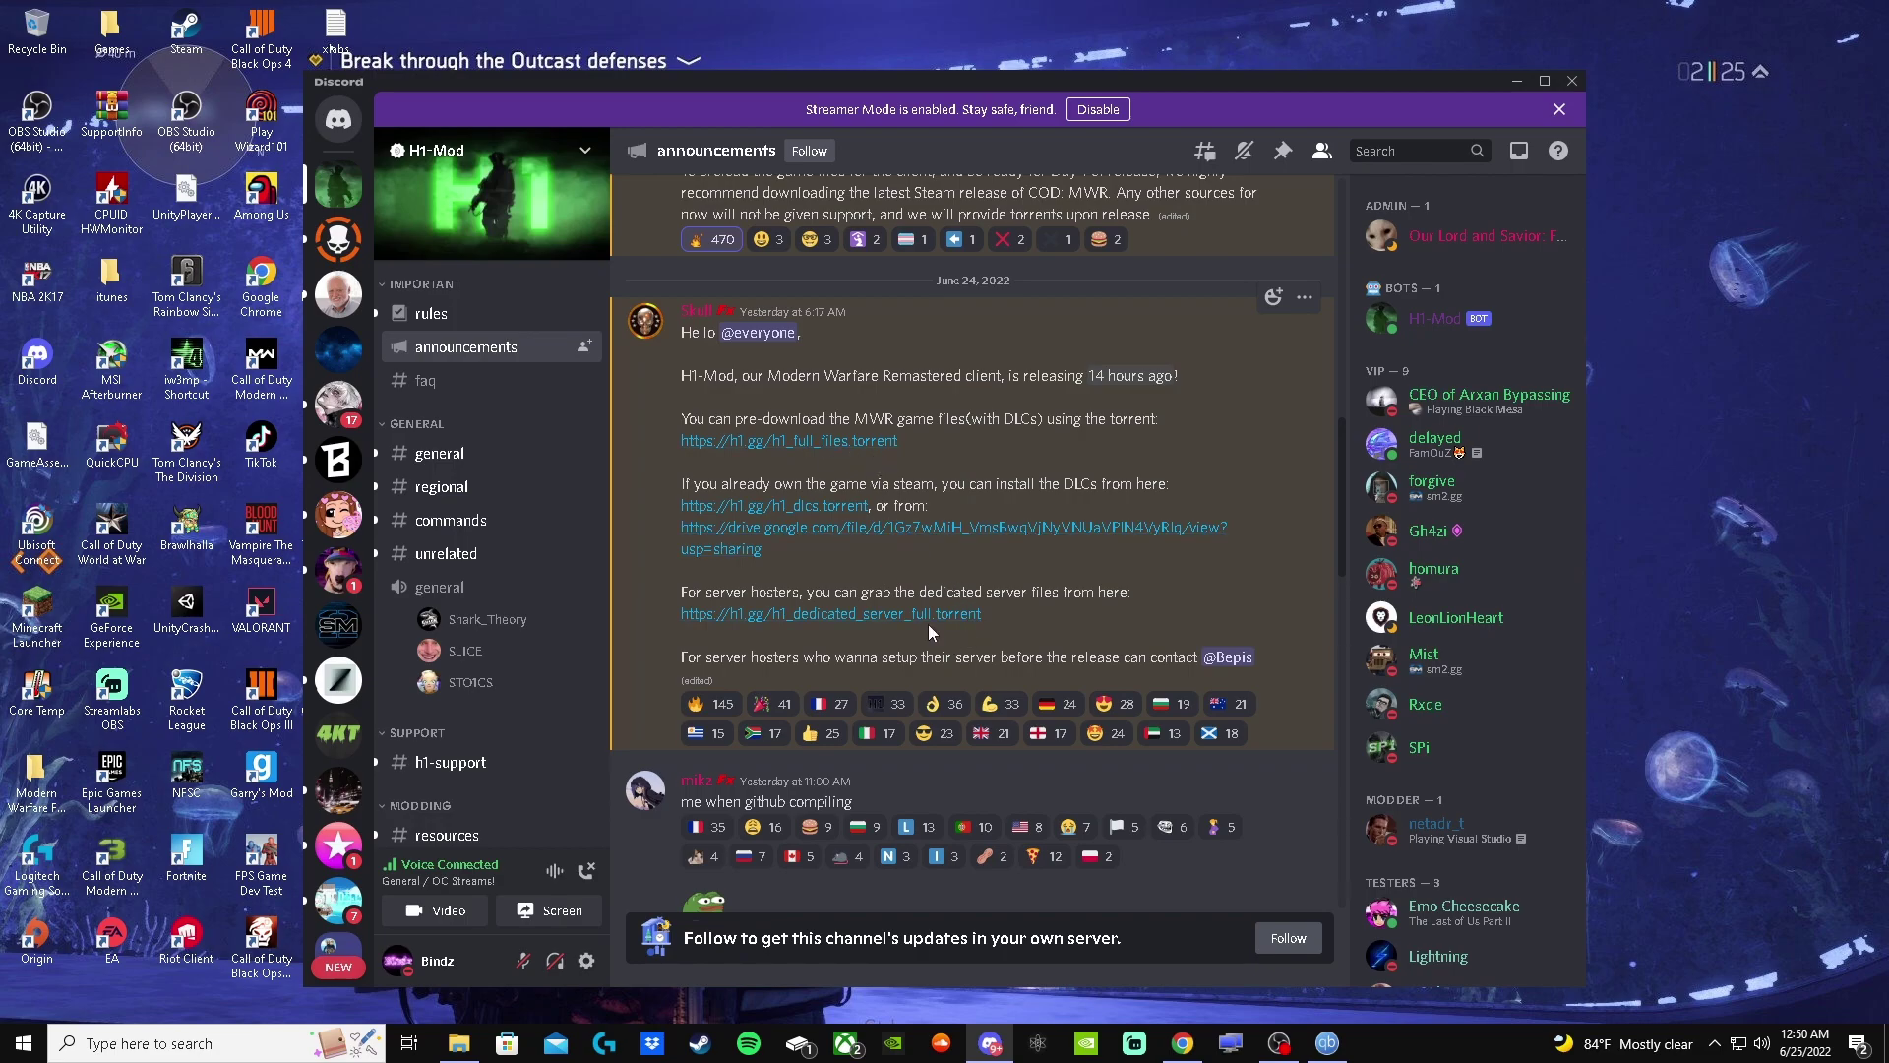
{"action": "scroll", "coordinate": [1037, 783], "scroll_direction": "down", "scroll_amount": 1}
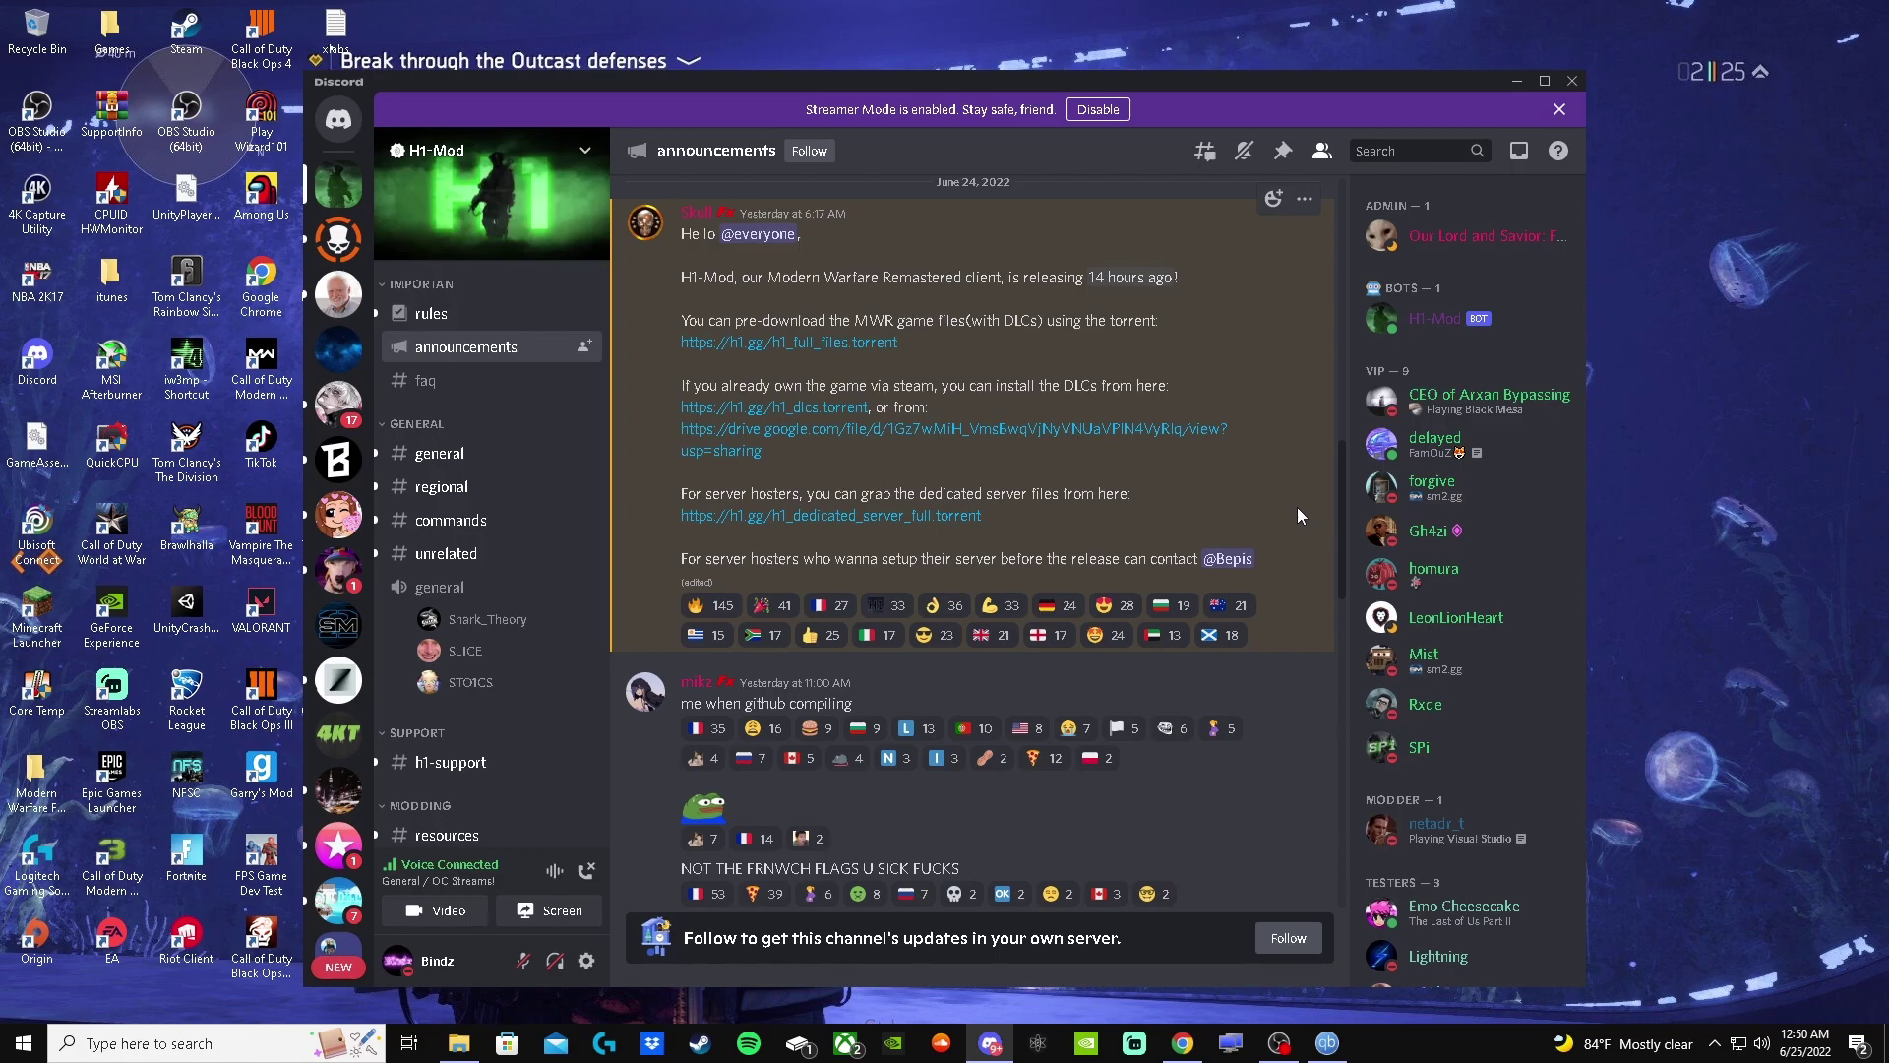
Step: Add h1_full_files.torrent from Downloads to qBittorrent and accept the already-present notice
{"action": "left_click", "coordinate": [1513, 84]}
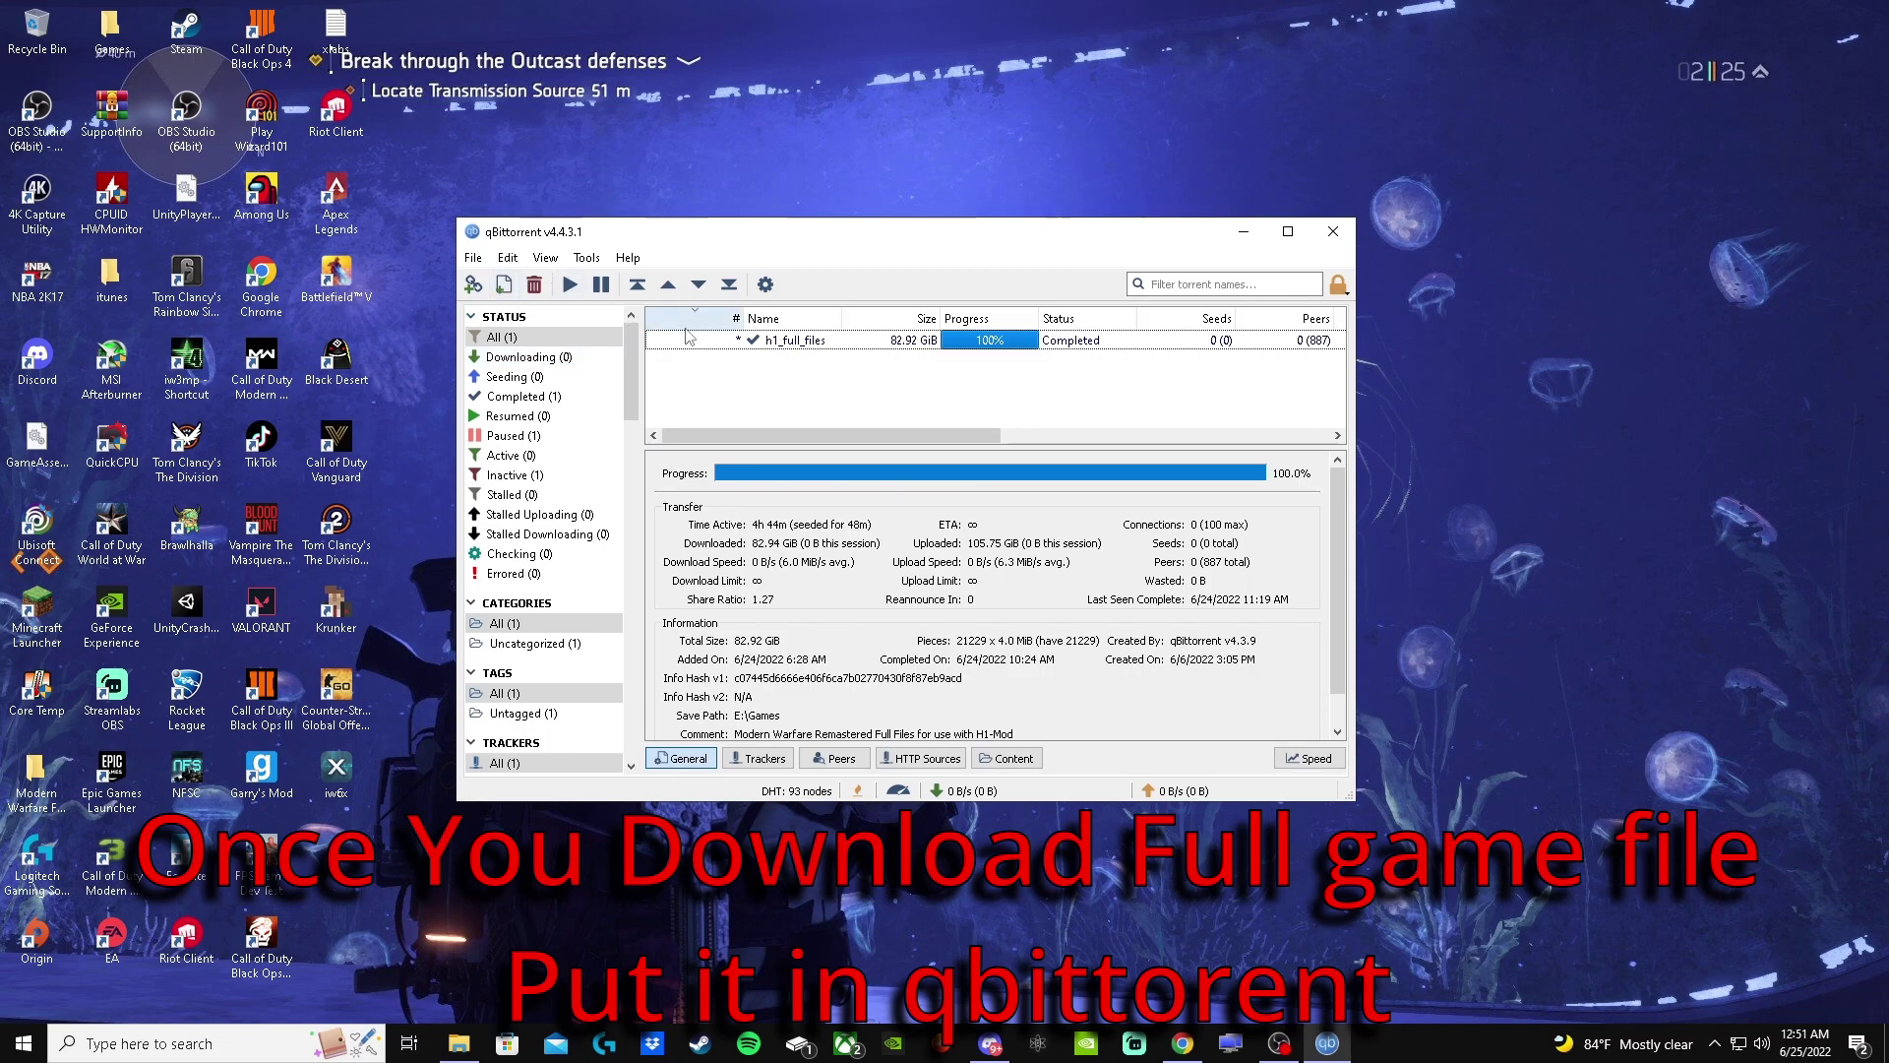
{"action": "left_click", "coordinate": [504, 285]}
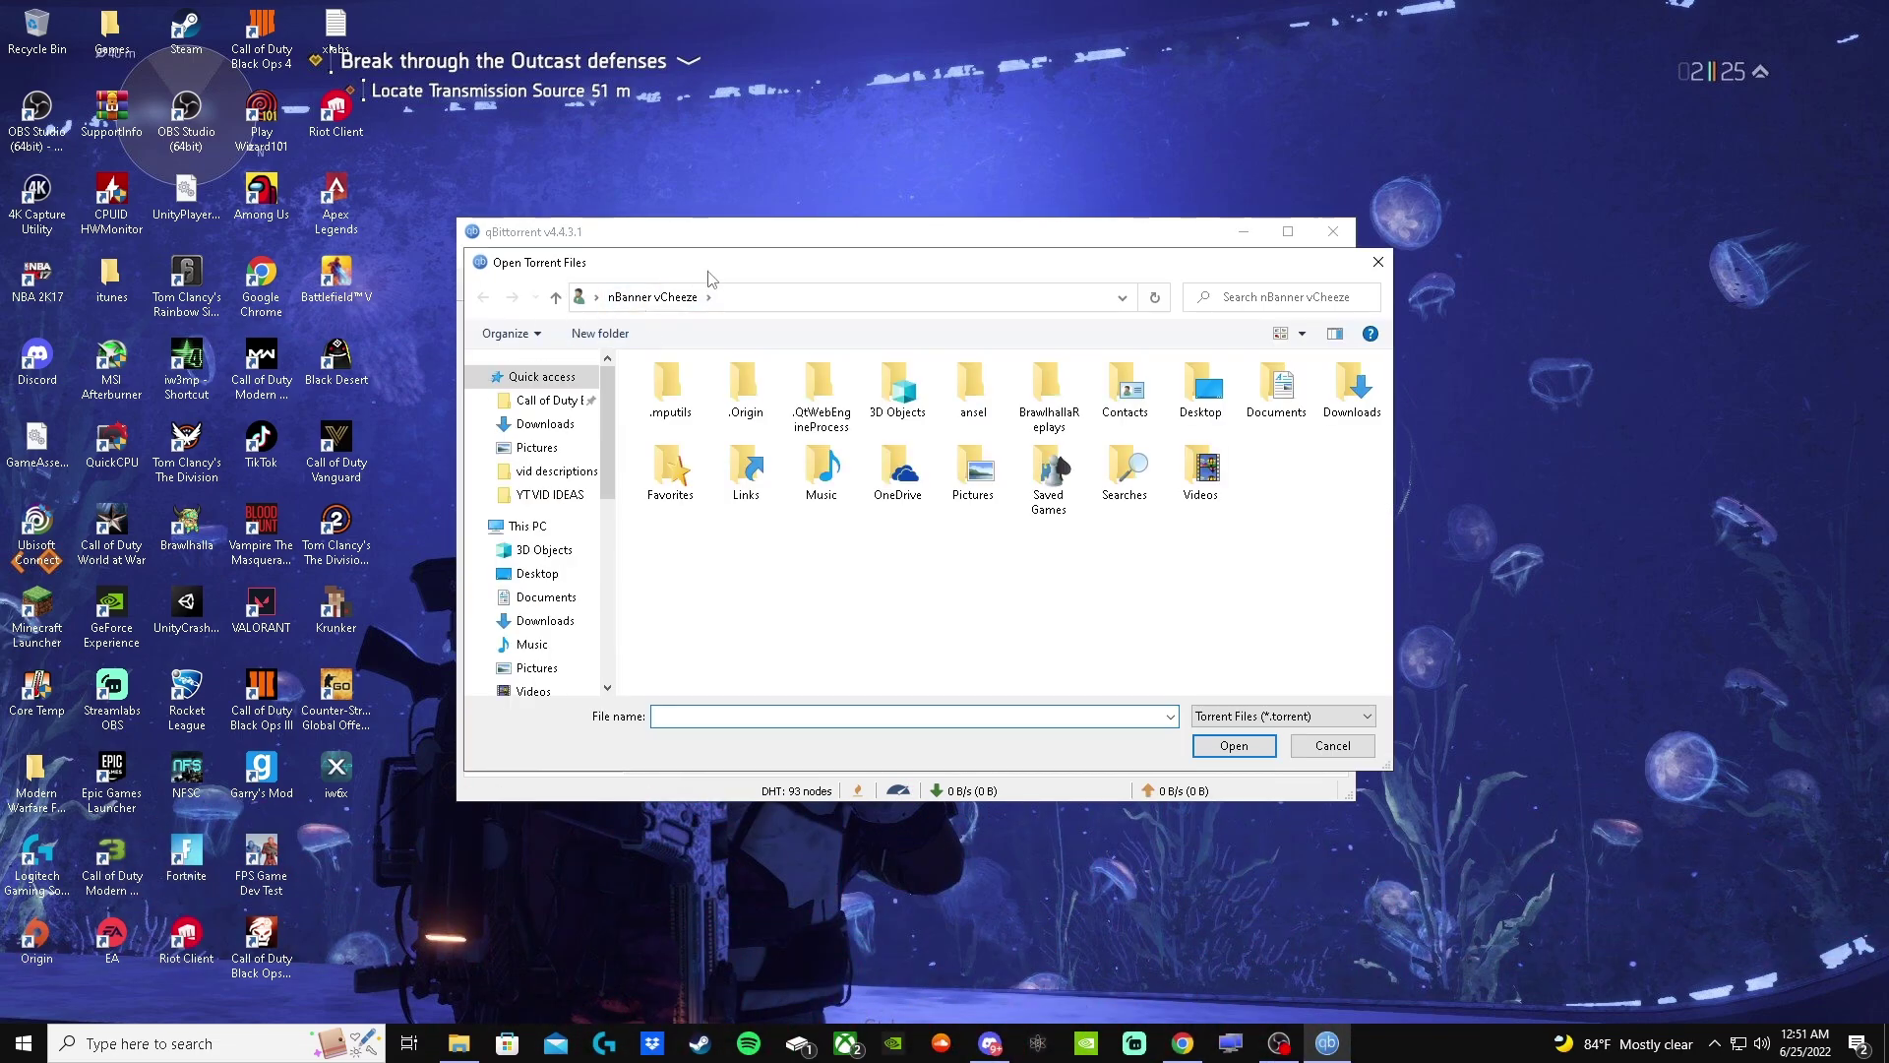
{"action": "left_click_drag", "start_coordinate": [725, 275], "coordinate": [269, 230]}
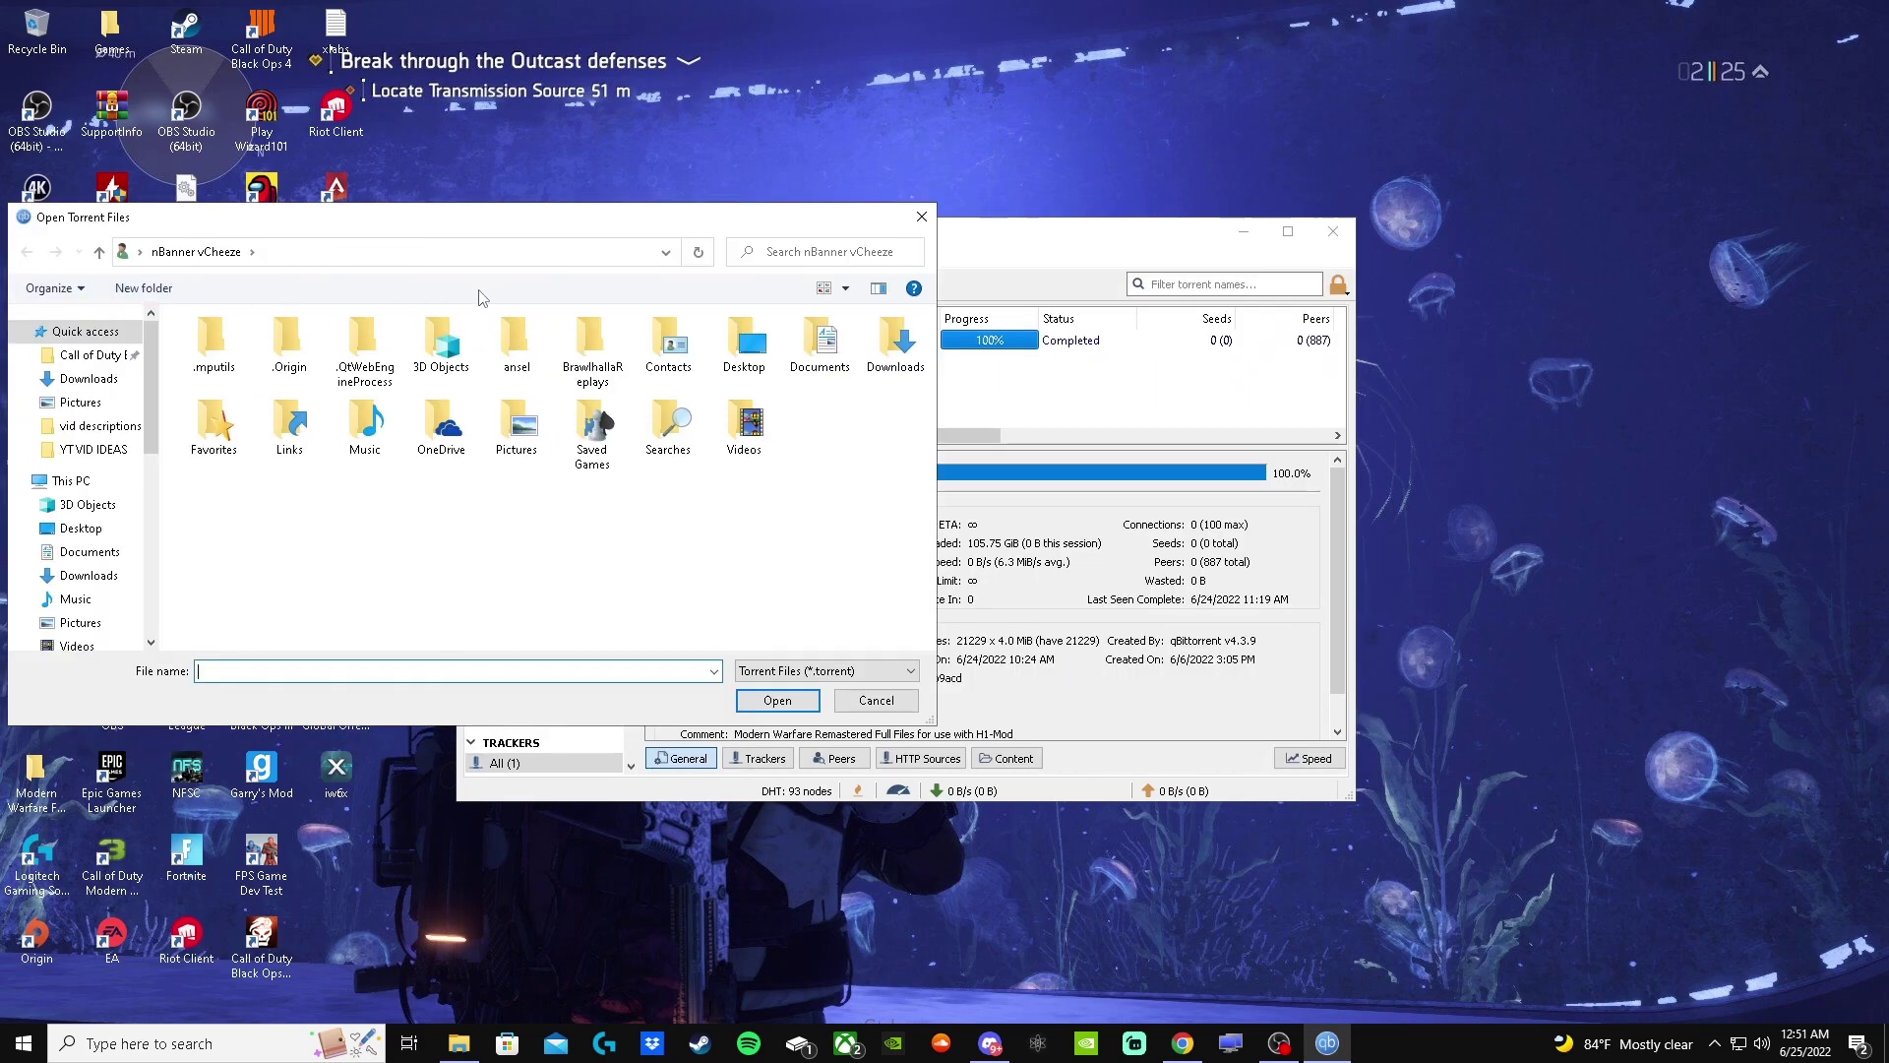
{"action": "left_click", "coordinate": [92, 577]}
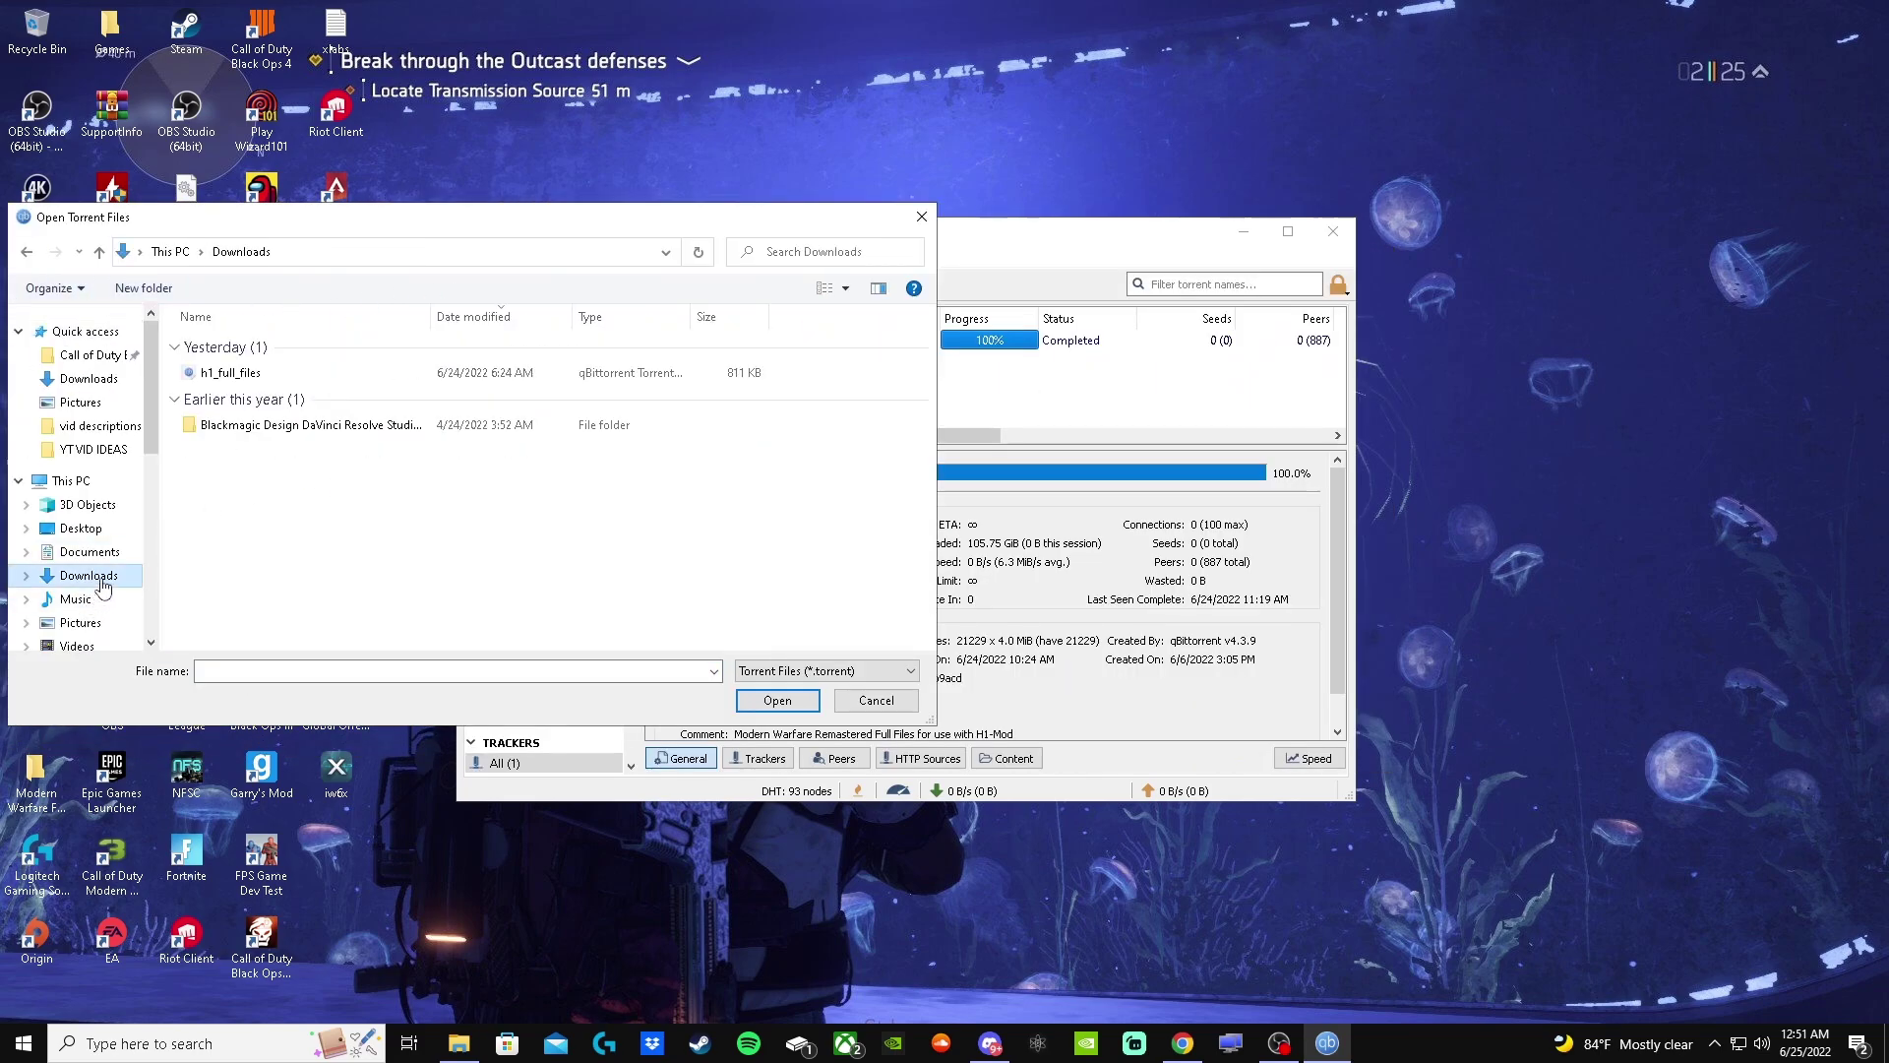
{"action": "left_click", "coordinate": [326, 380]}
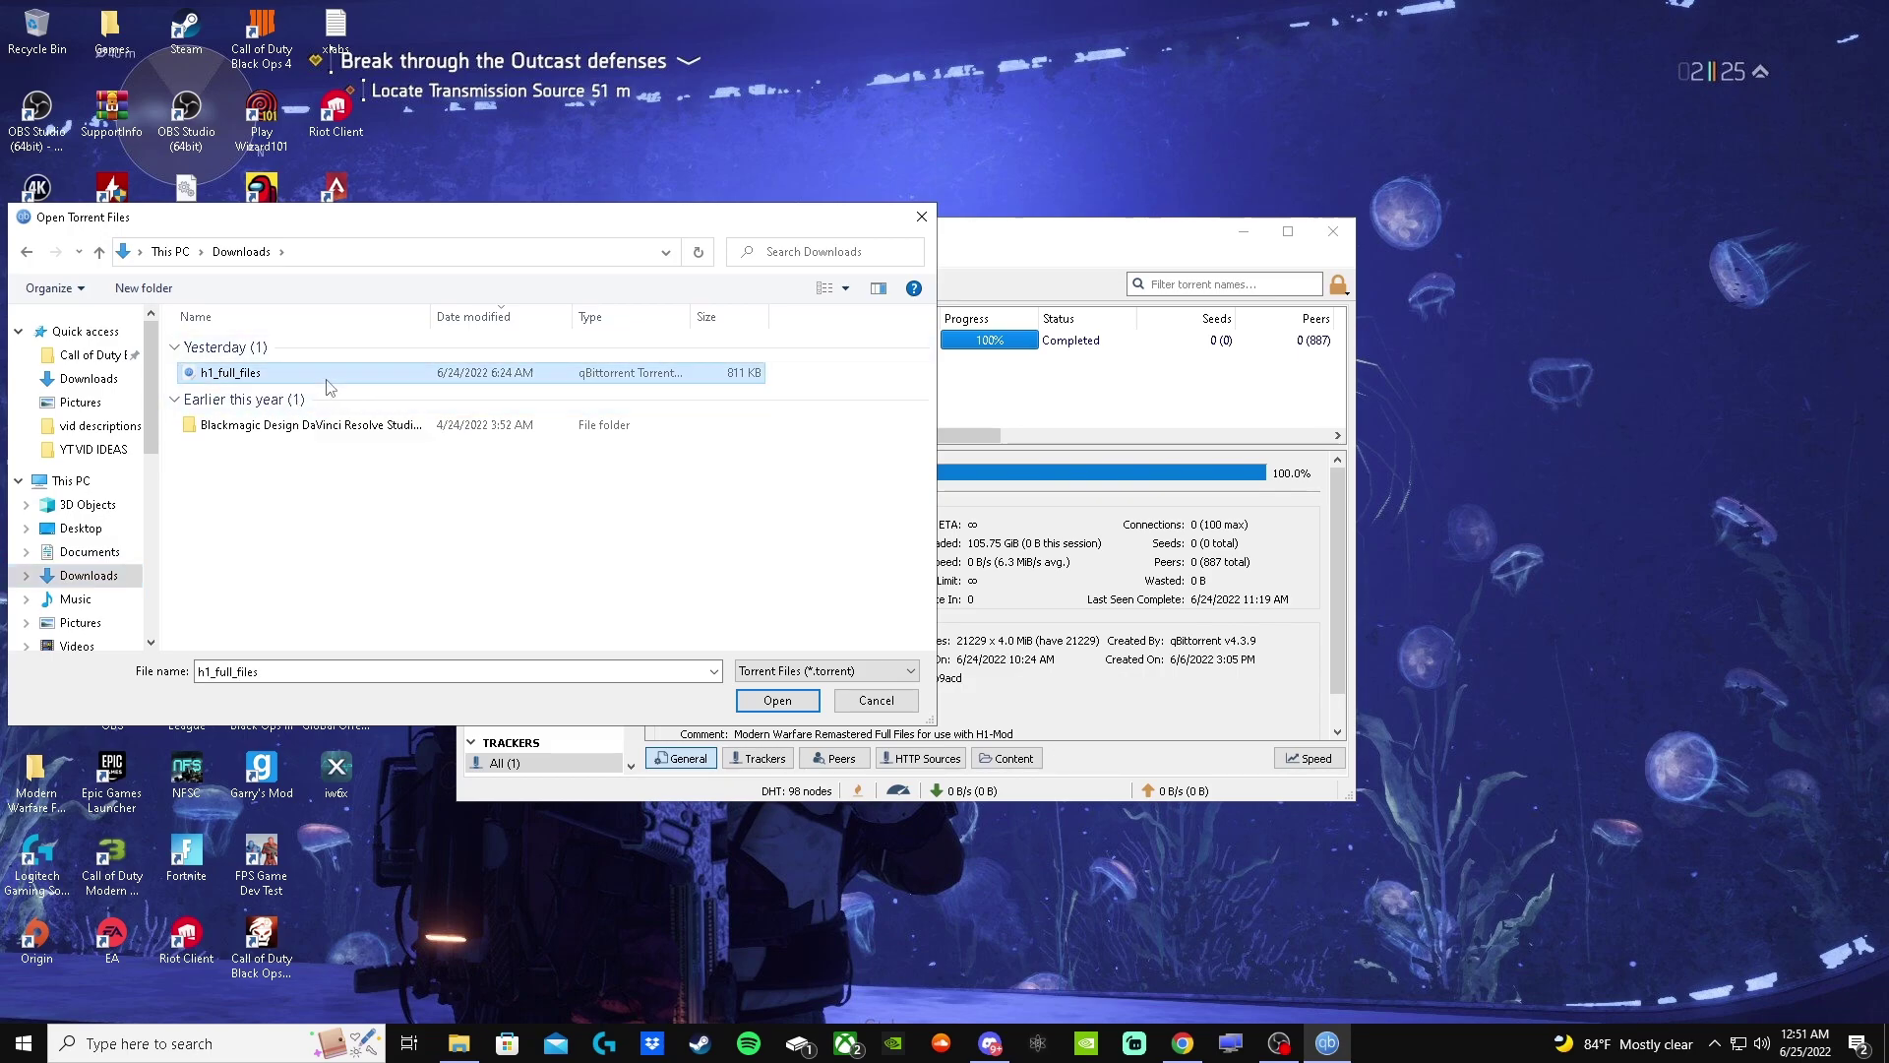
{"action": "left_click", "coordinate": [776, 703]}
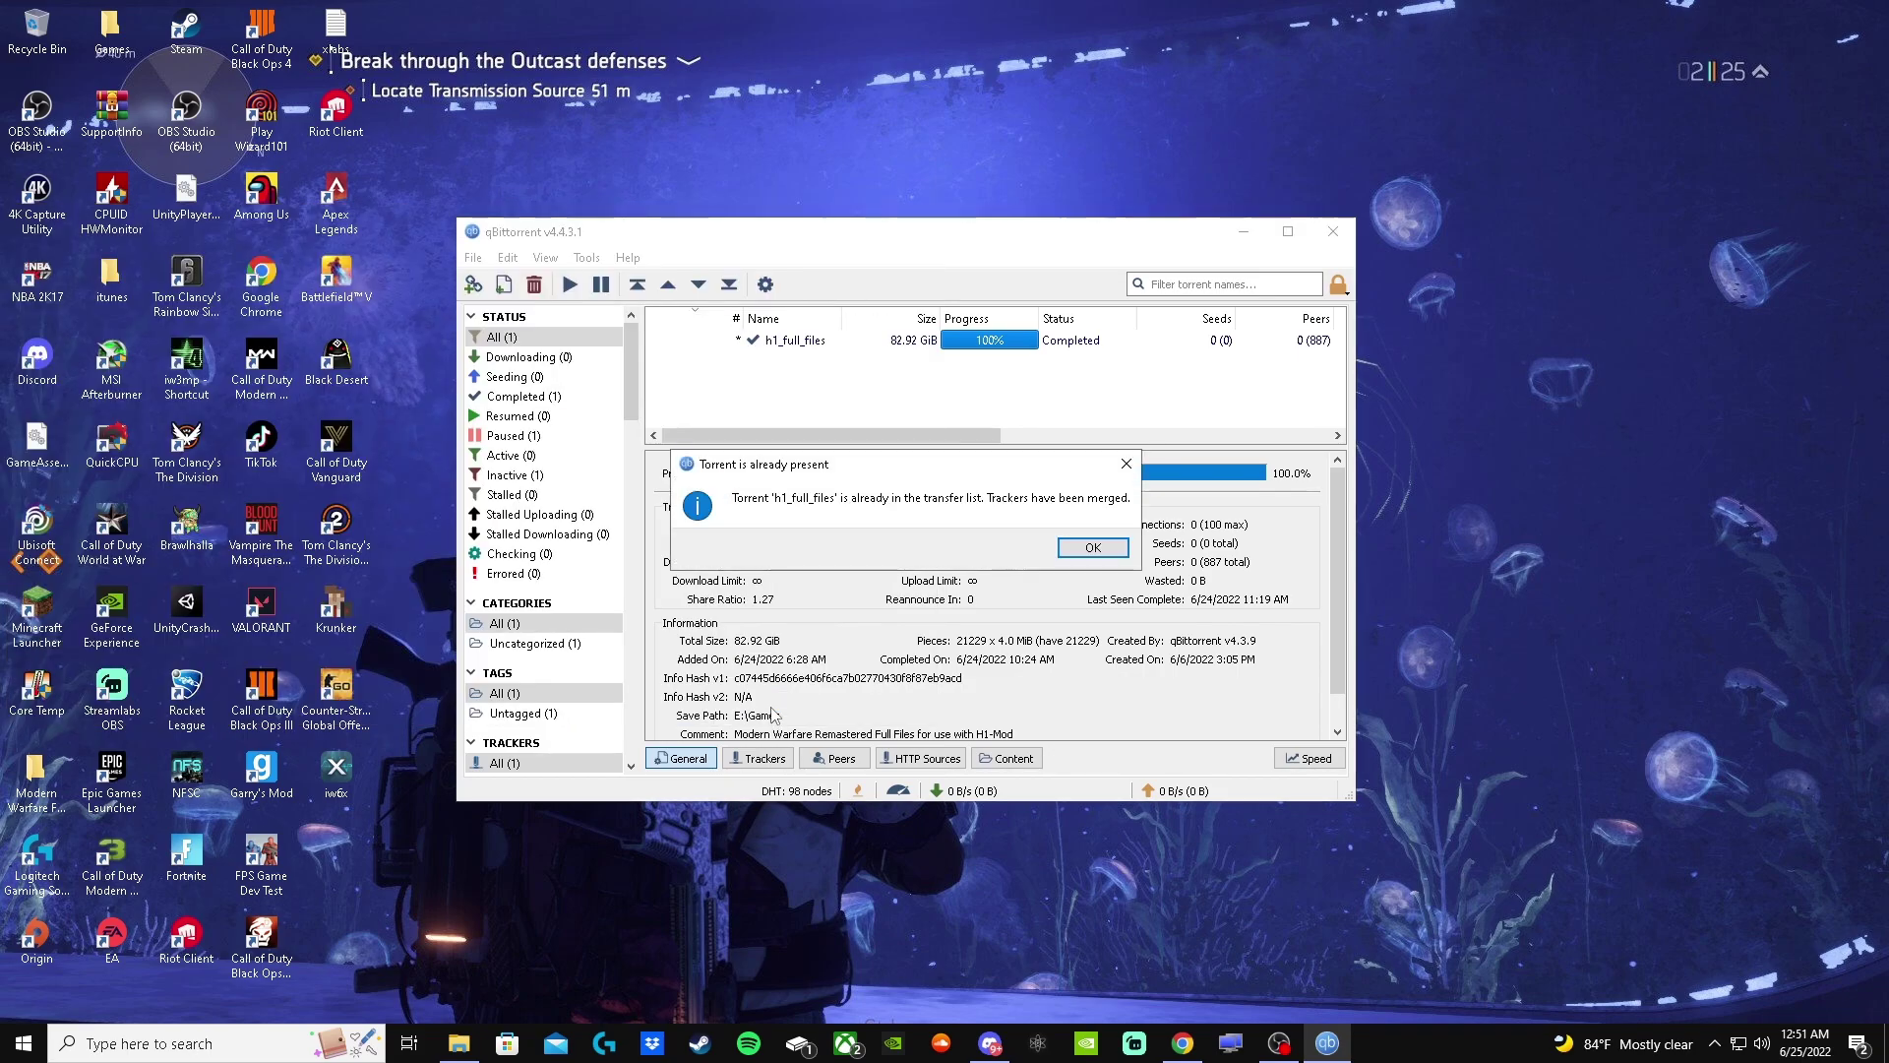
{"action": "left_click", "coordinate": [1093, 549]}
Step: Reopen the torrent file picker and bring up the Torrent Creator
{"action": "left_click", "coordinate": [504, 285]}
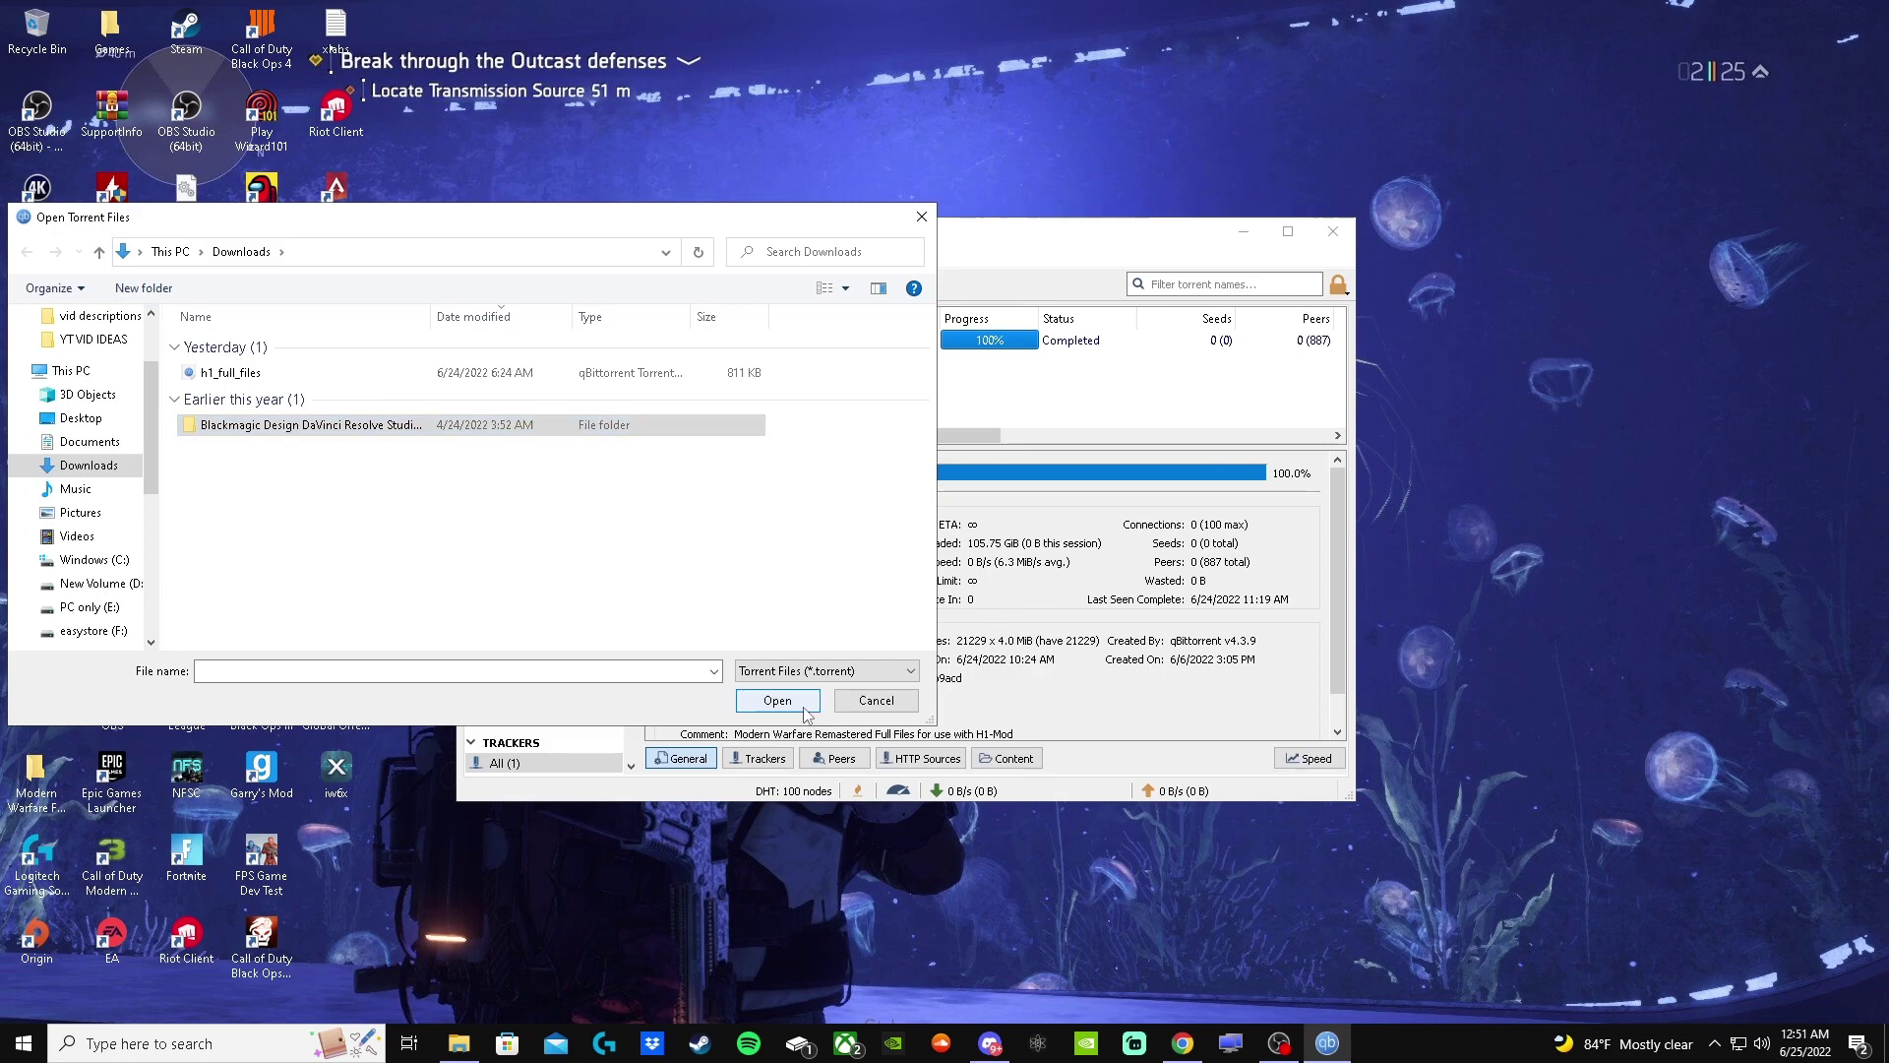
{"action": "left_click", "coordinate": [778, 701]}
{"action": "left_click", "coordinate": [87, 442]}
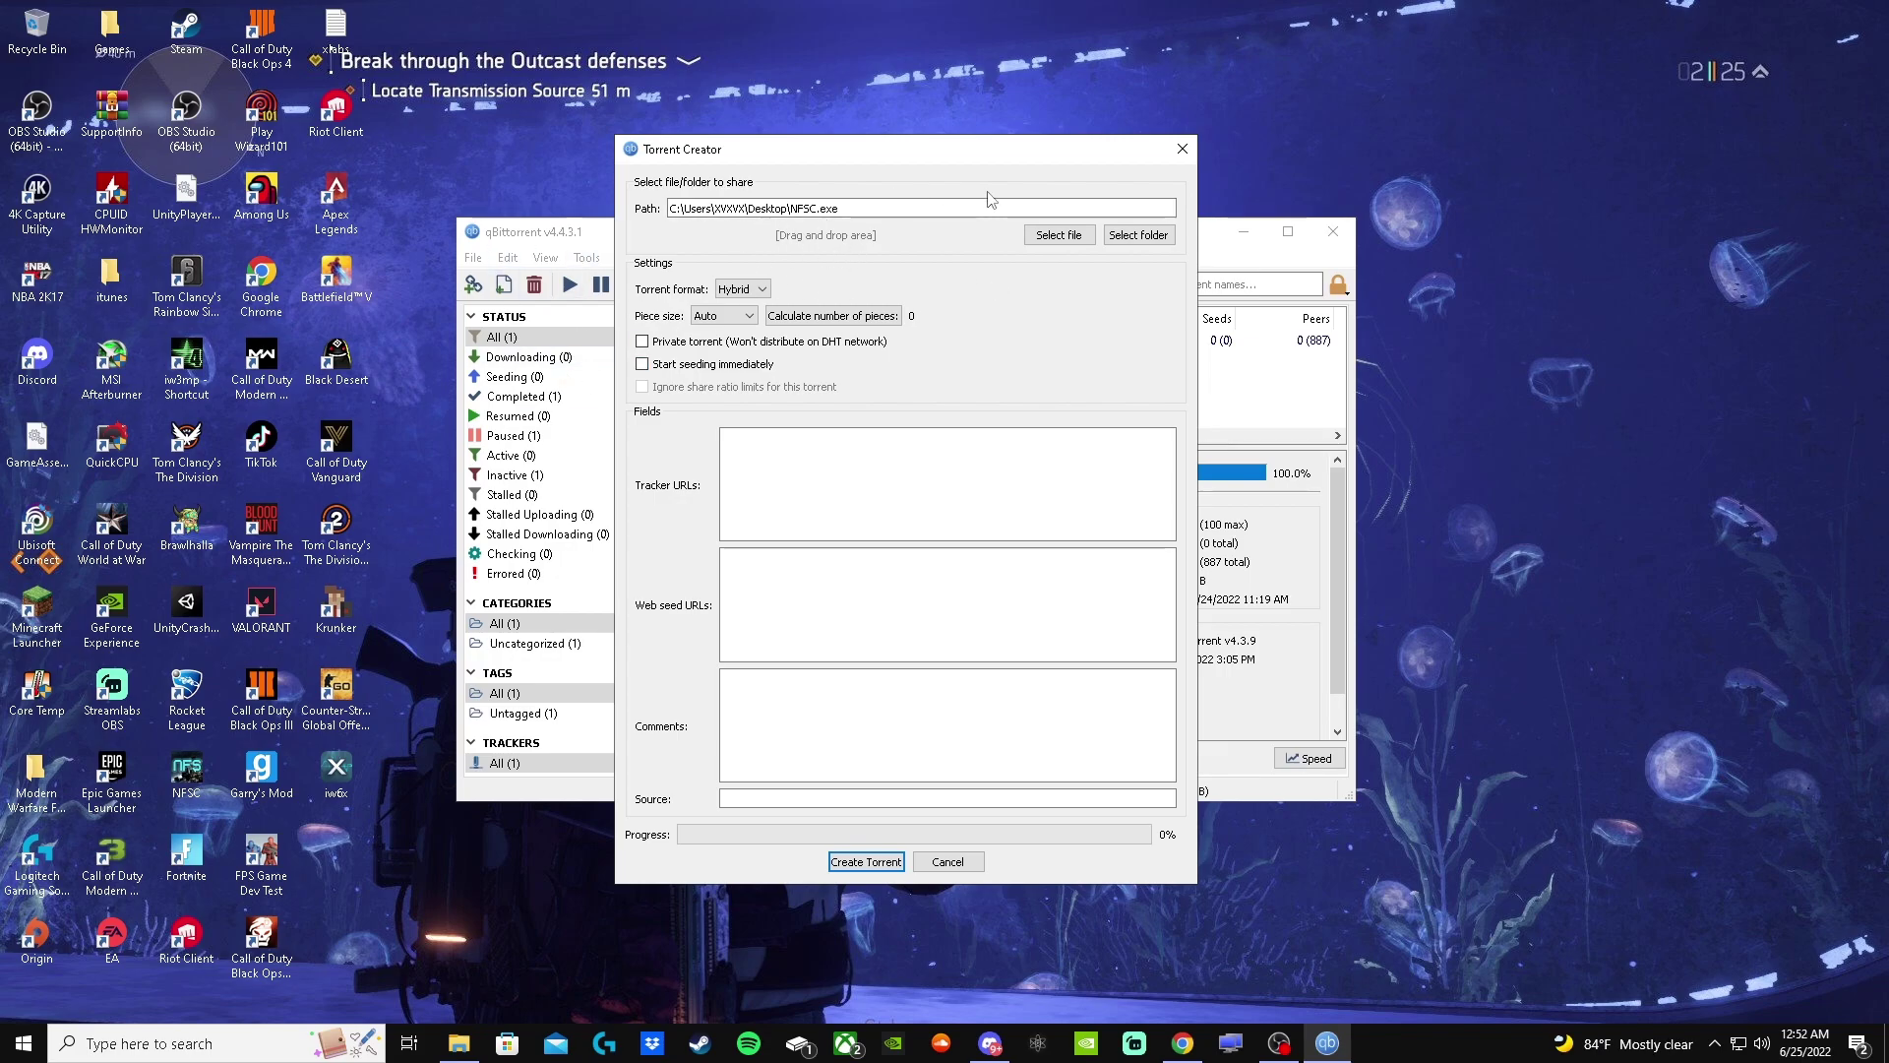
Step: Select the E:\Games folder in Torrent Creator, then close it without creating a torrent
{"action": "left_click", "coordinate": [1138, 236]}
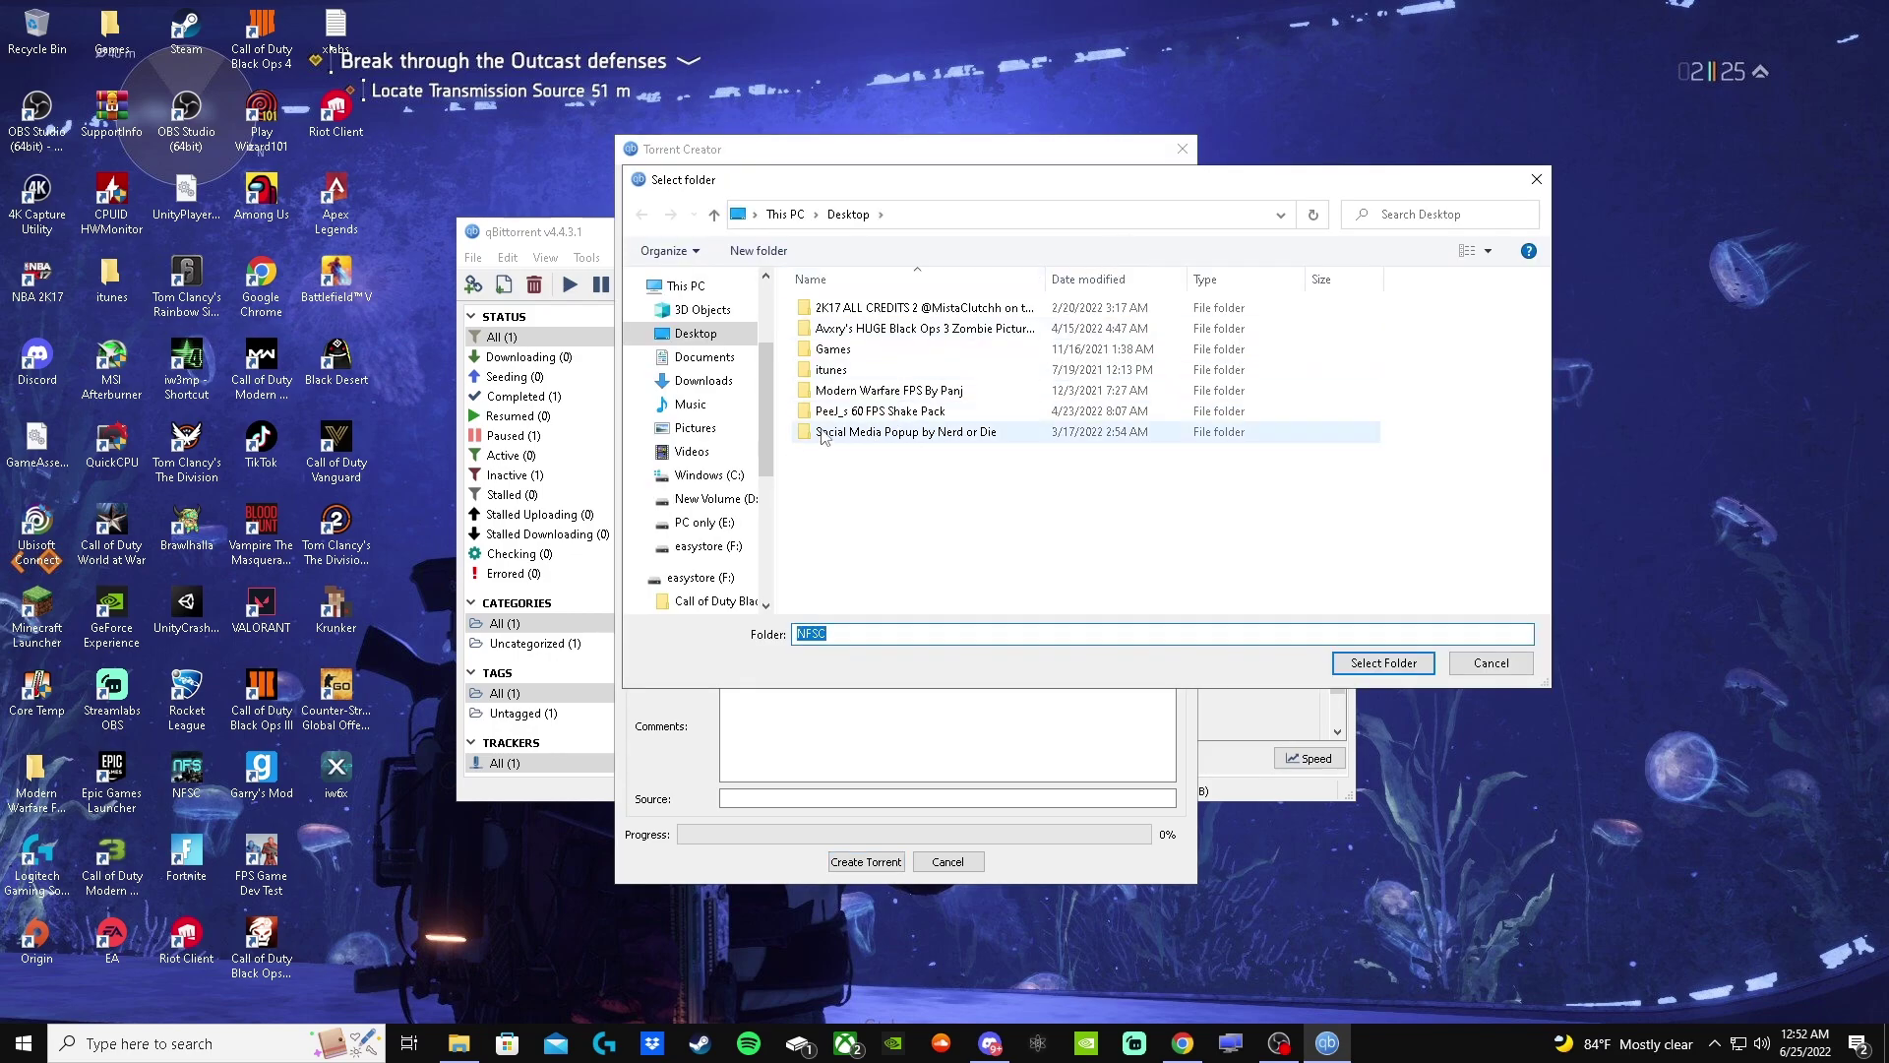
{"action": "left_click", "coordinate": [726, 502]}
{"action": "scroll", "coordinate": [729, 511], "scroll_direction": "down", "scroll_amount": 3}
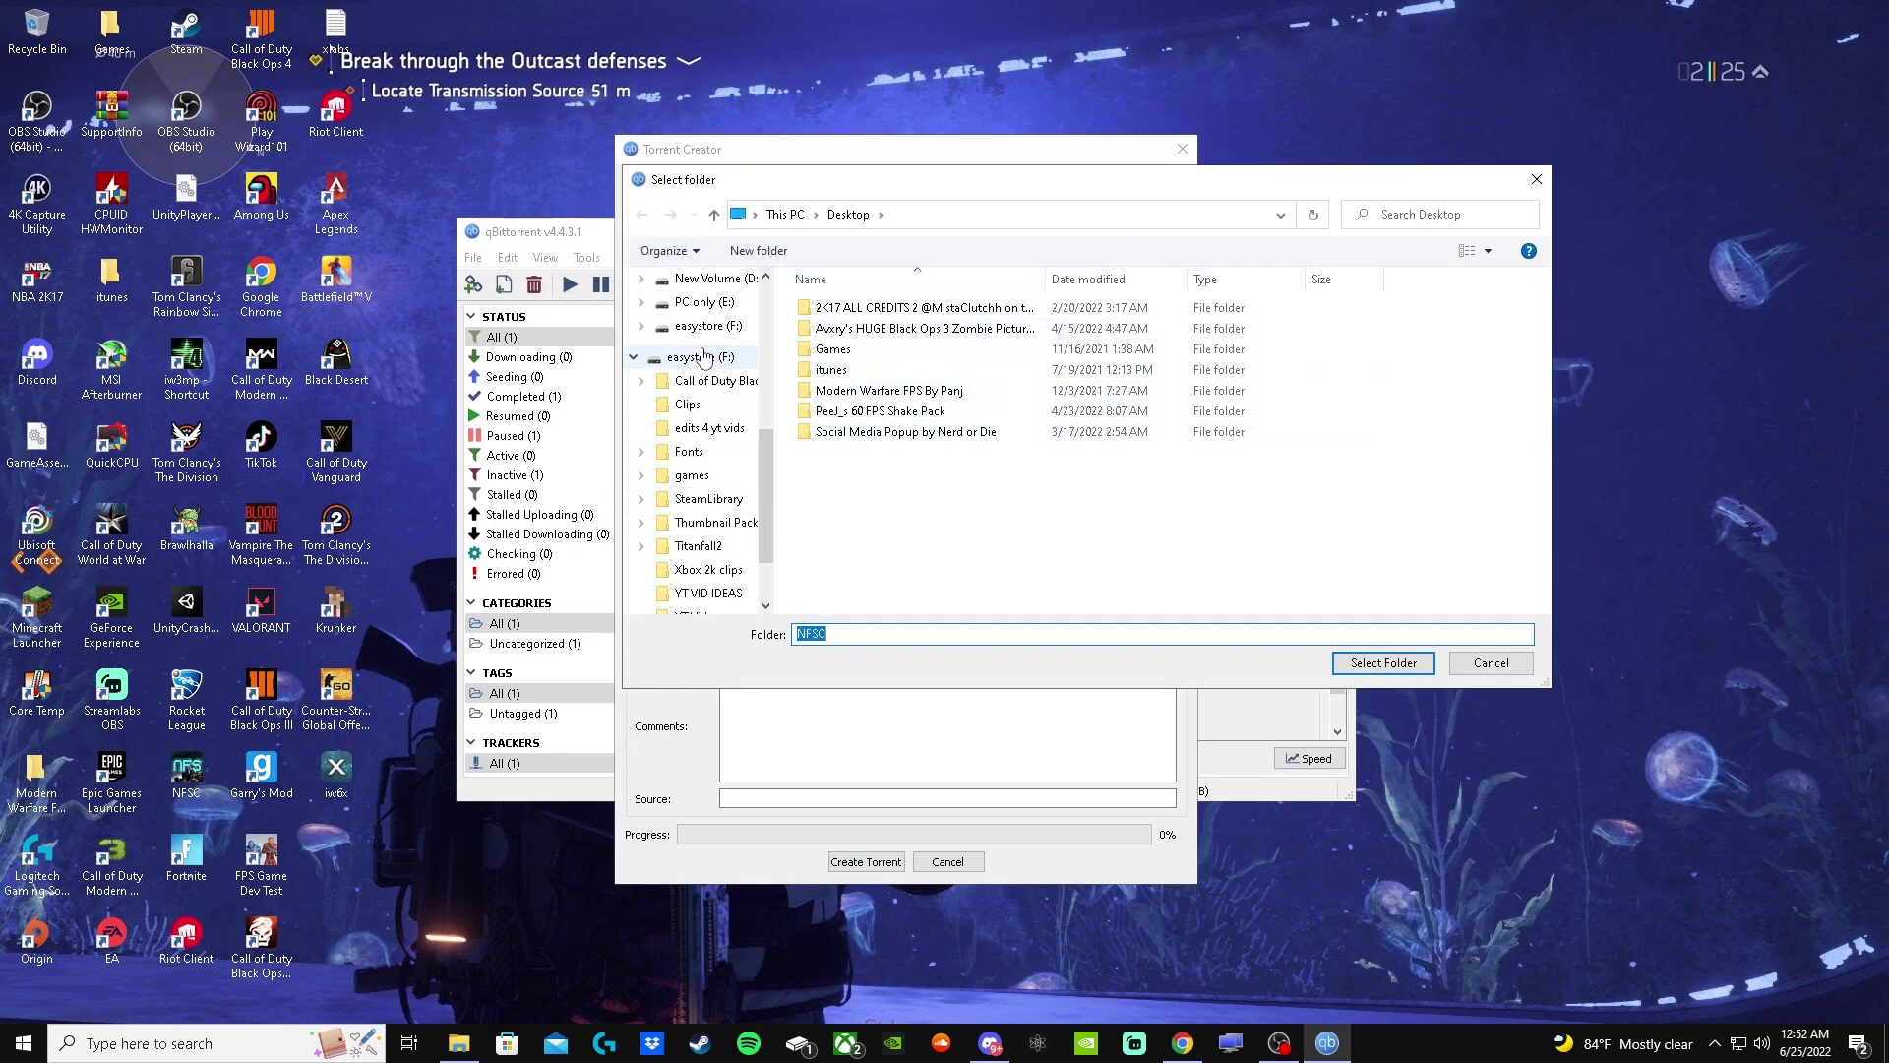
{"action": "left_click", "coordinate": [707, 305]}
{"action": "double_click", "coordinate": [948, 443]}
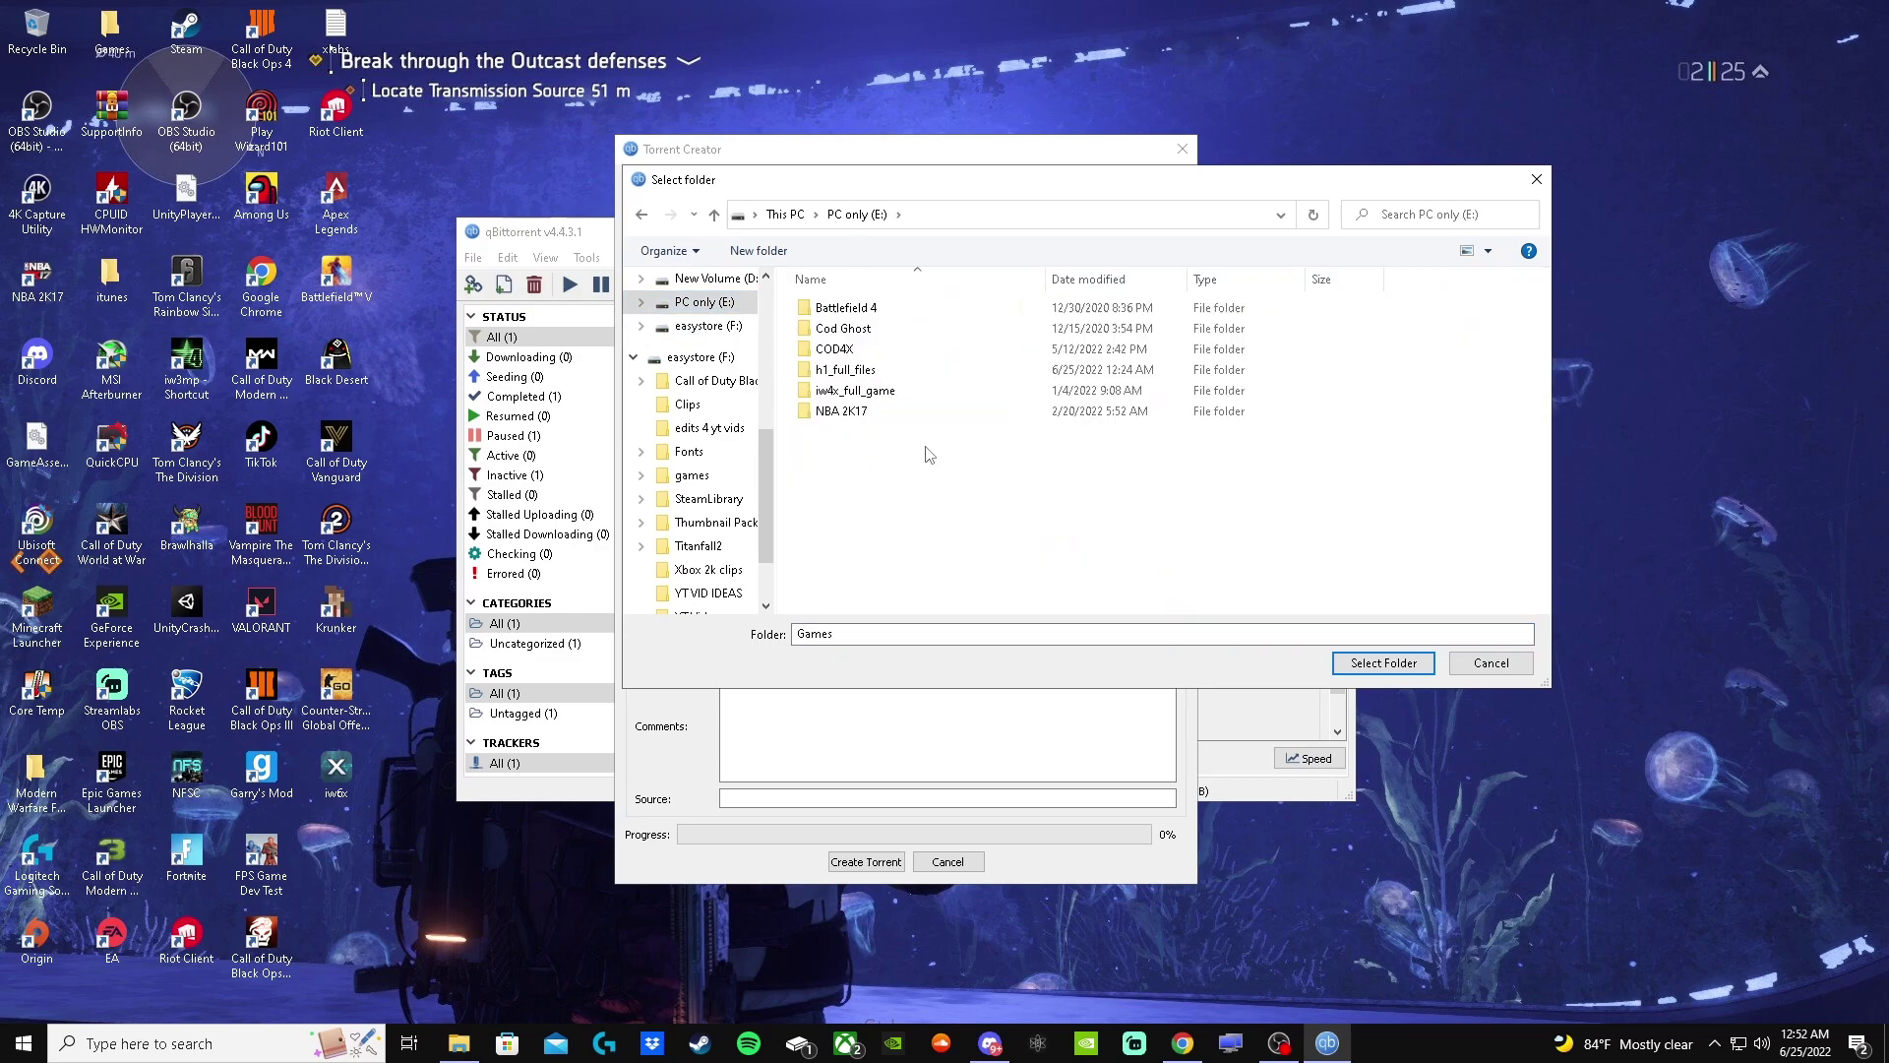
{"action": "left_click", "coordinate": [871, 372]}
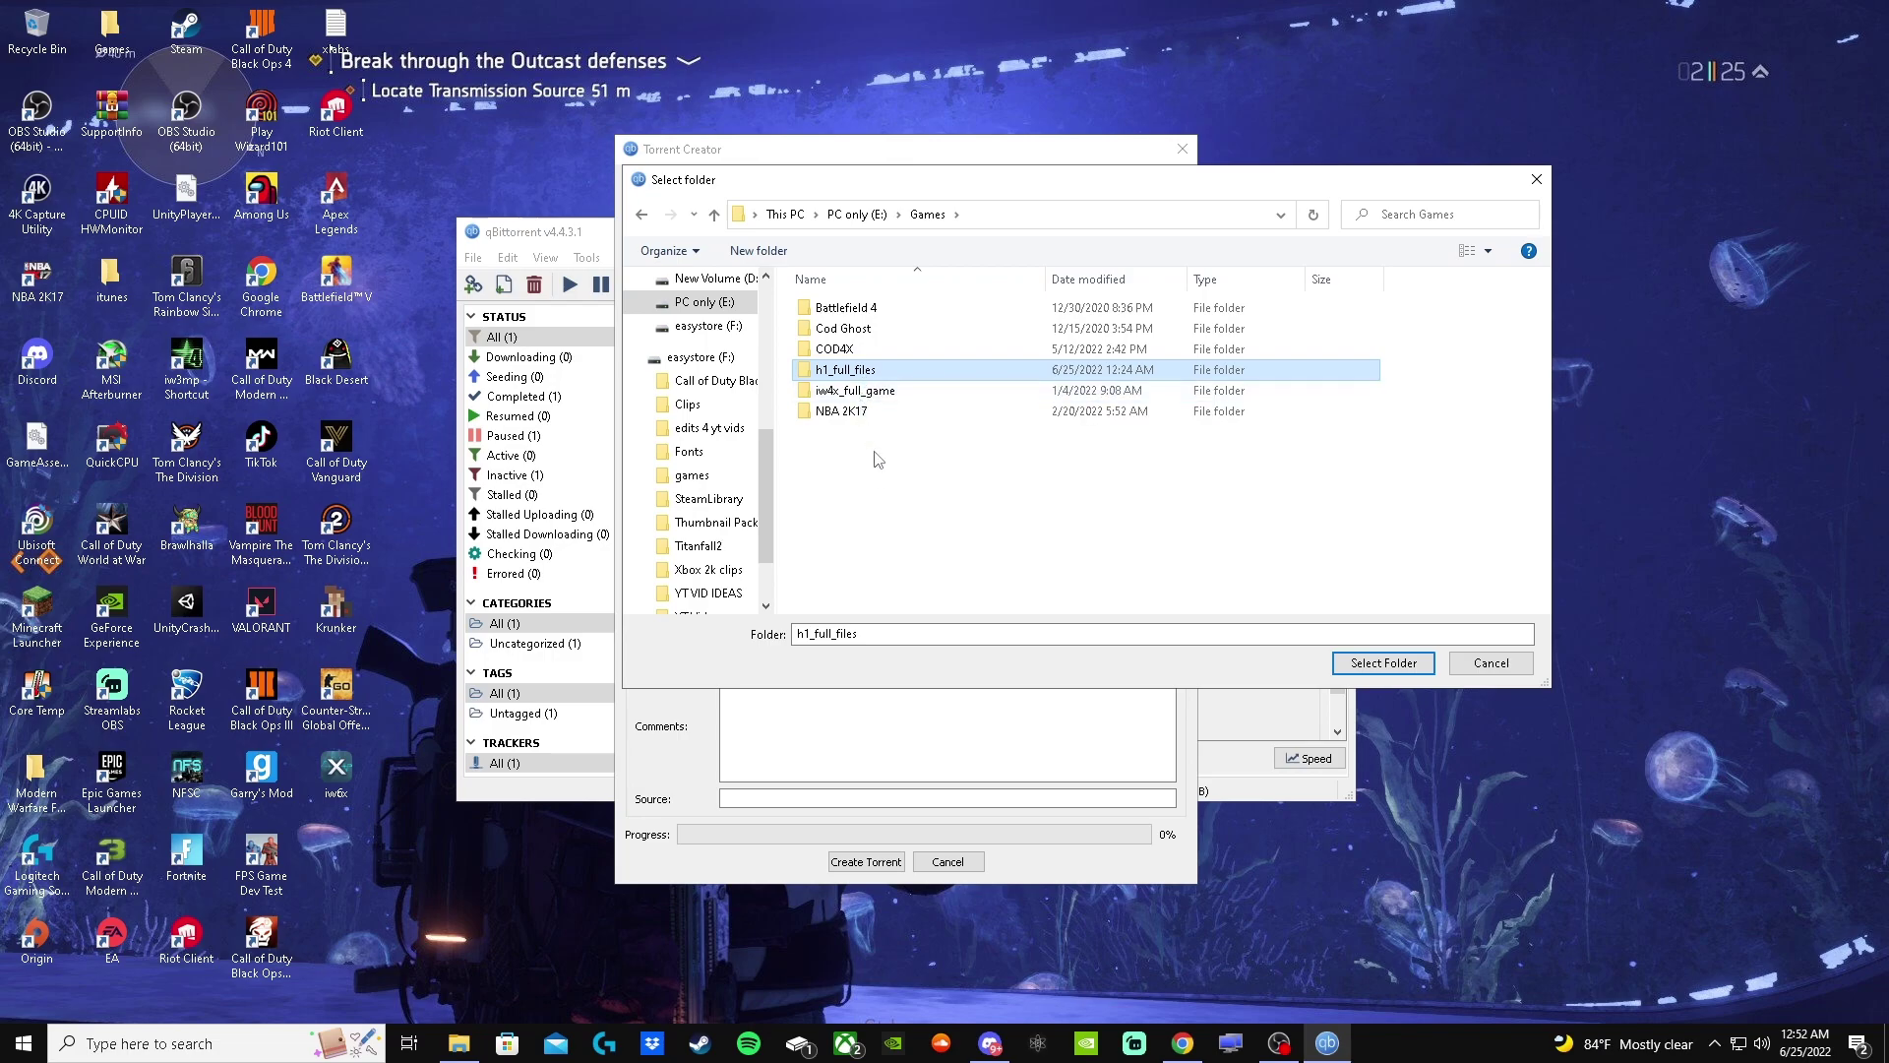
{"action": "left_click", "coordinate": [721, 302]}
{"action": "double_click", "coordinate": [927, 462]}
{"action": "left_click", "coordinate": [1397, 667]}
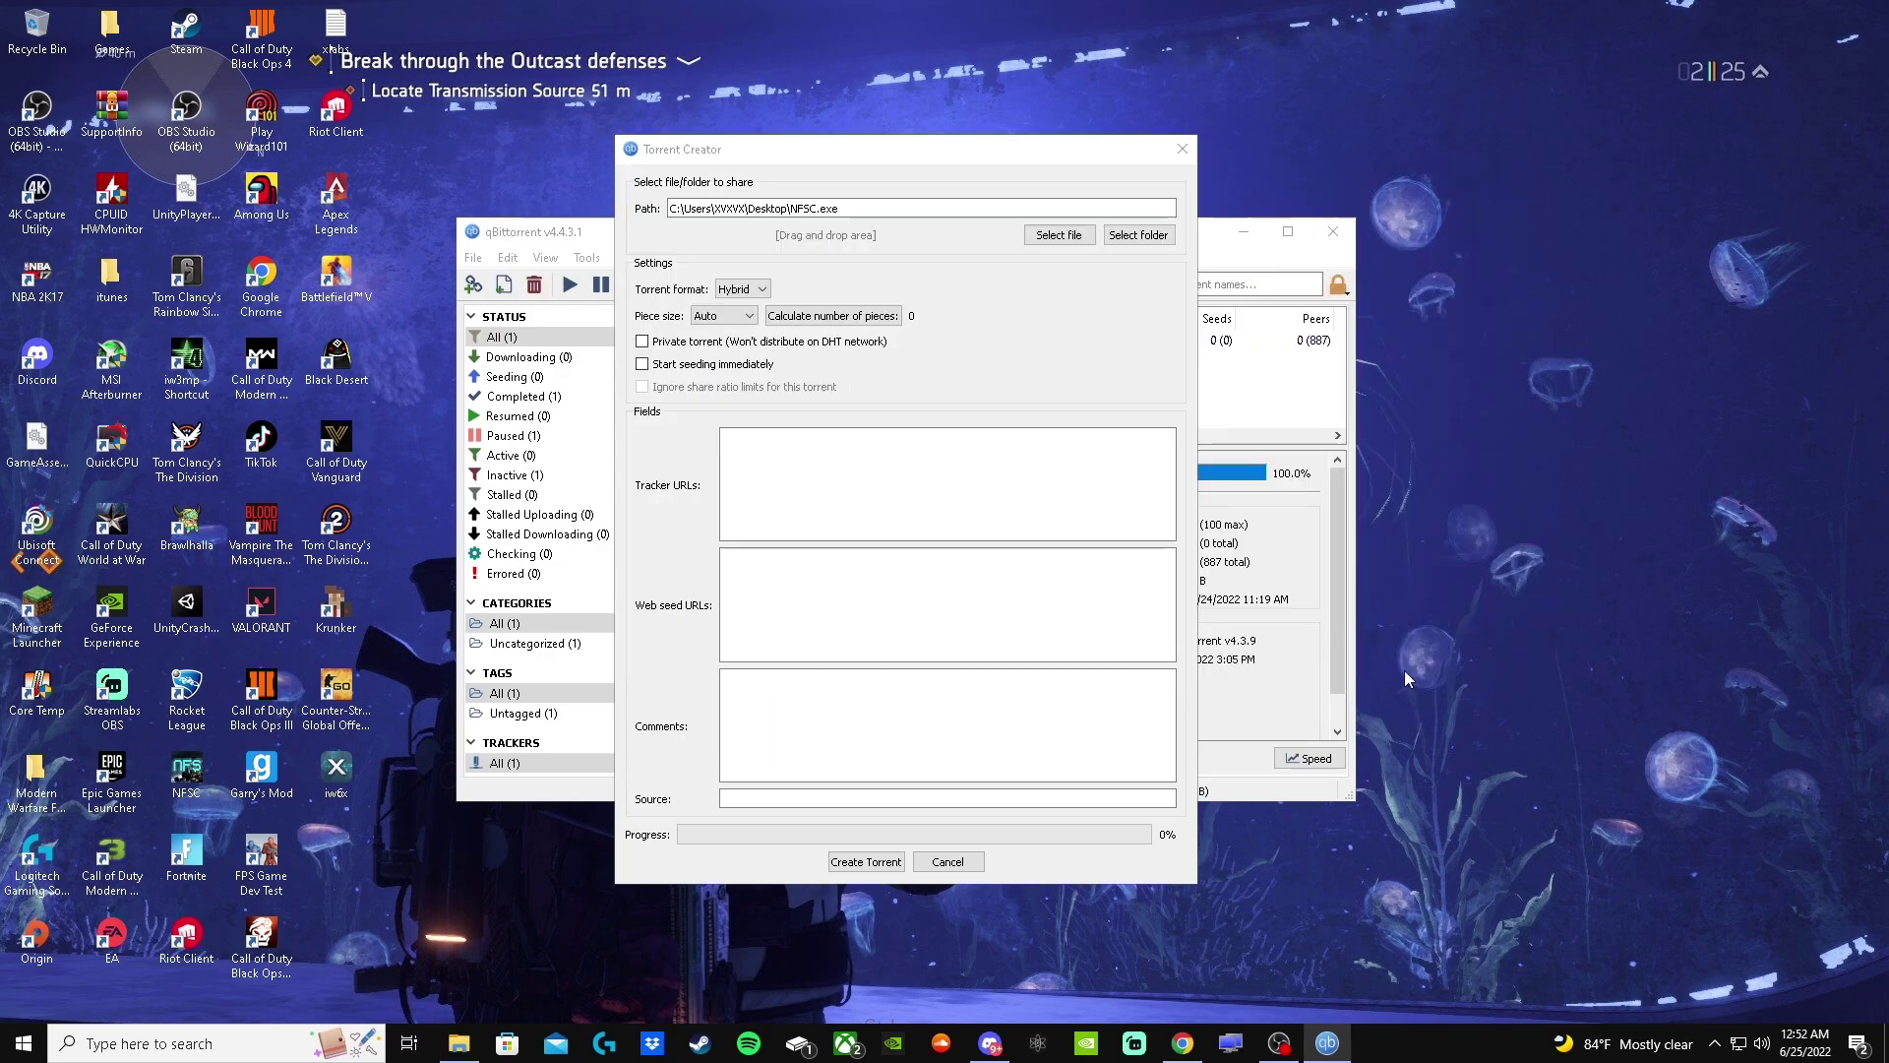
{"action": "left_click", "coordinate": [1182, 148]}
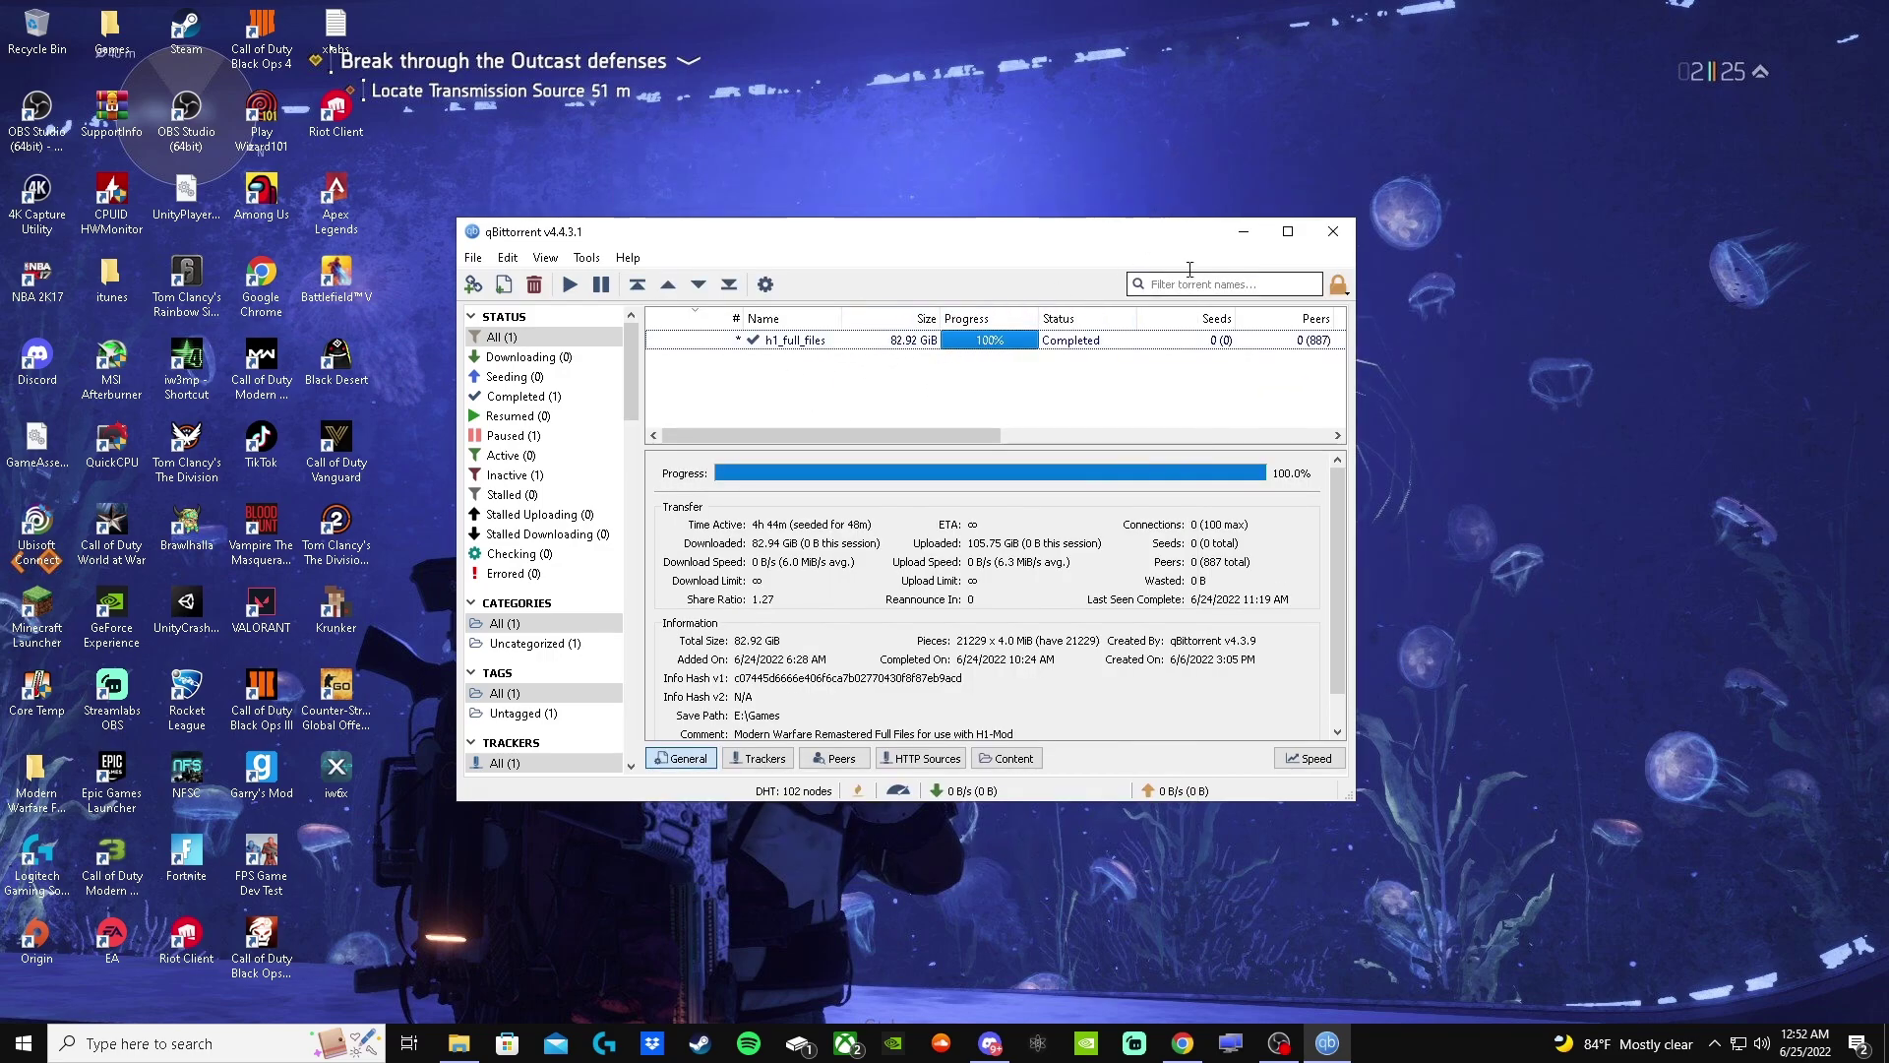
Step: Close qBittorrent and bring up the E:\Games\h1_full_files folder with its 22 items
{"action": "left_click", "coordinate": [1330, 233]}
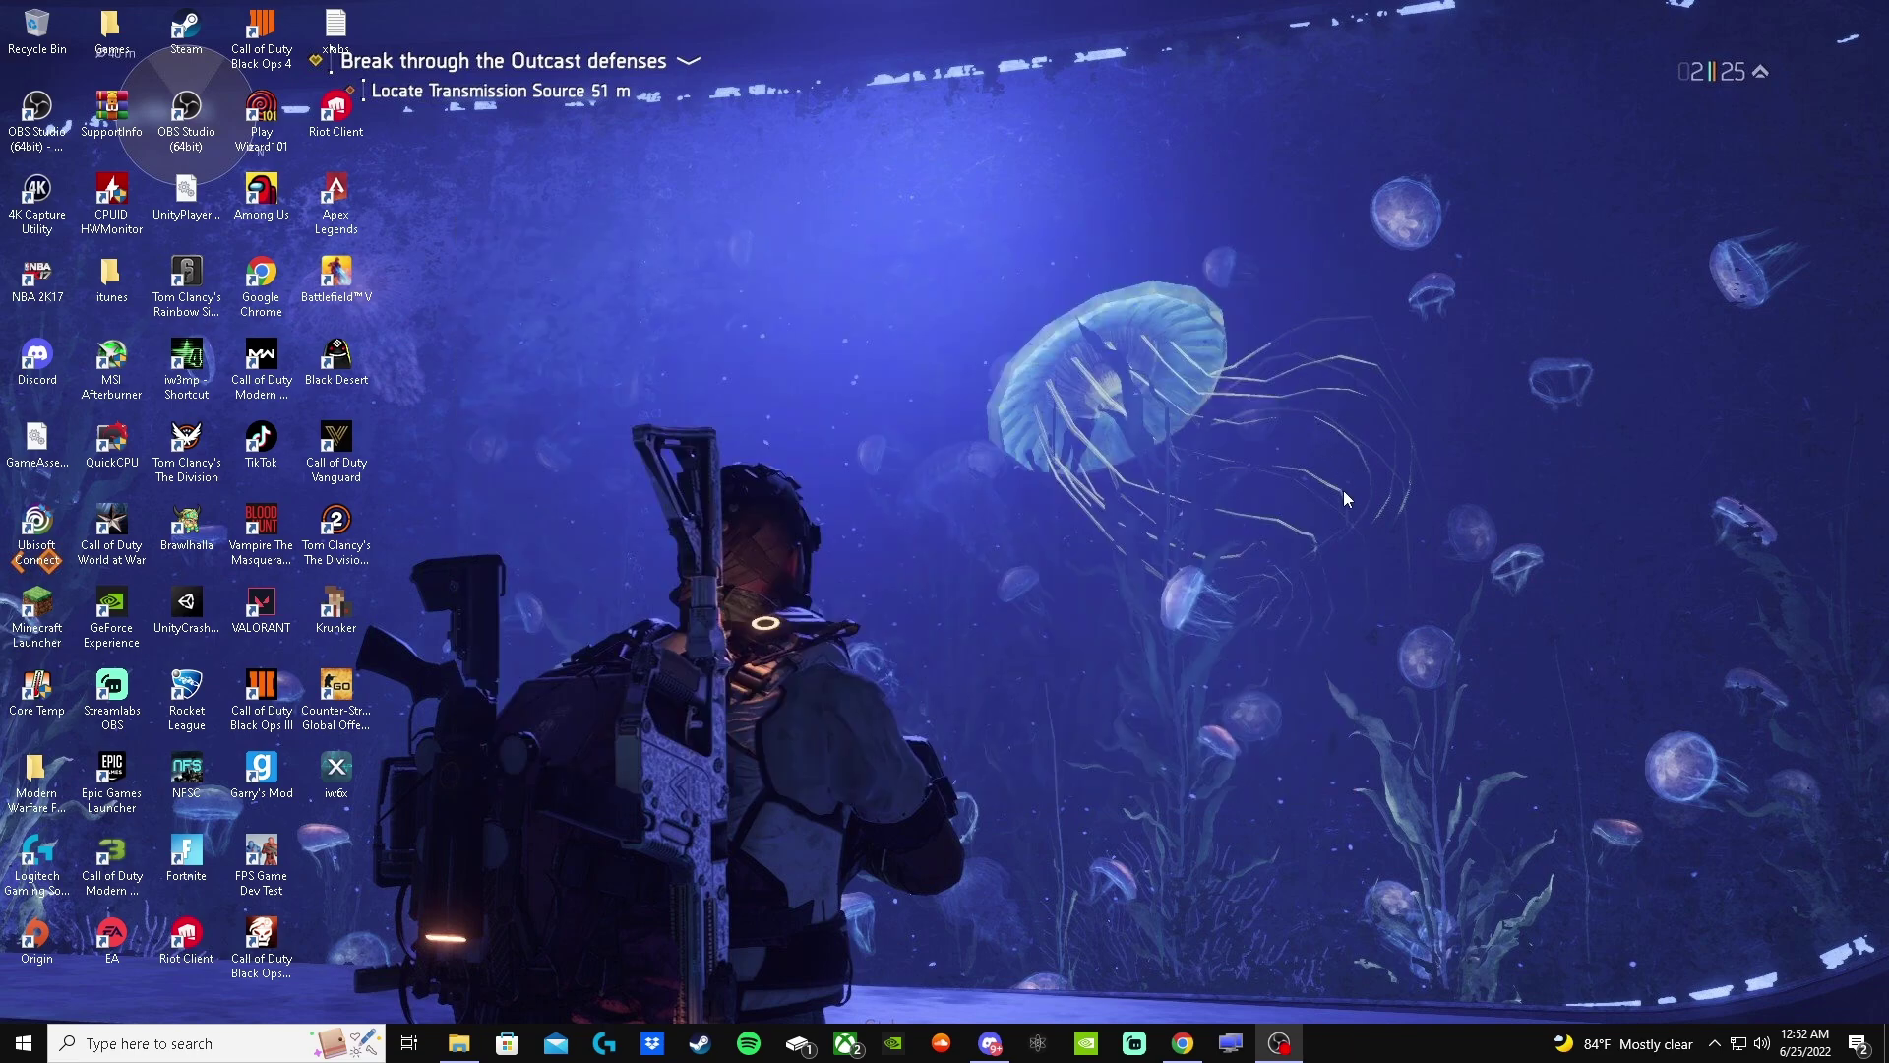
{"action": "left_click", "coordinate": [466, 1054]}
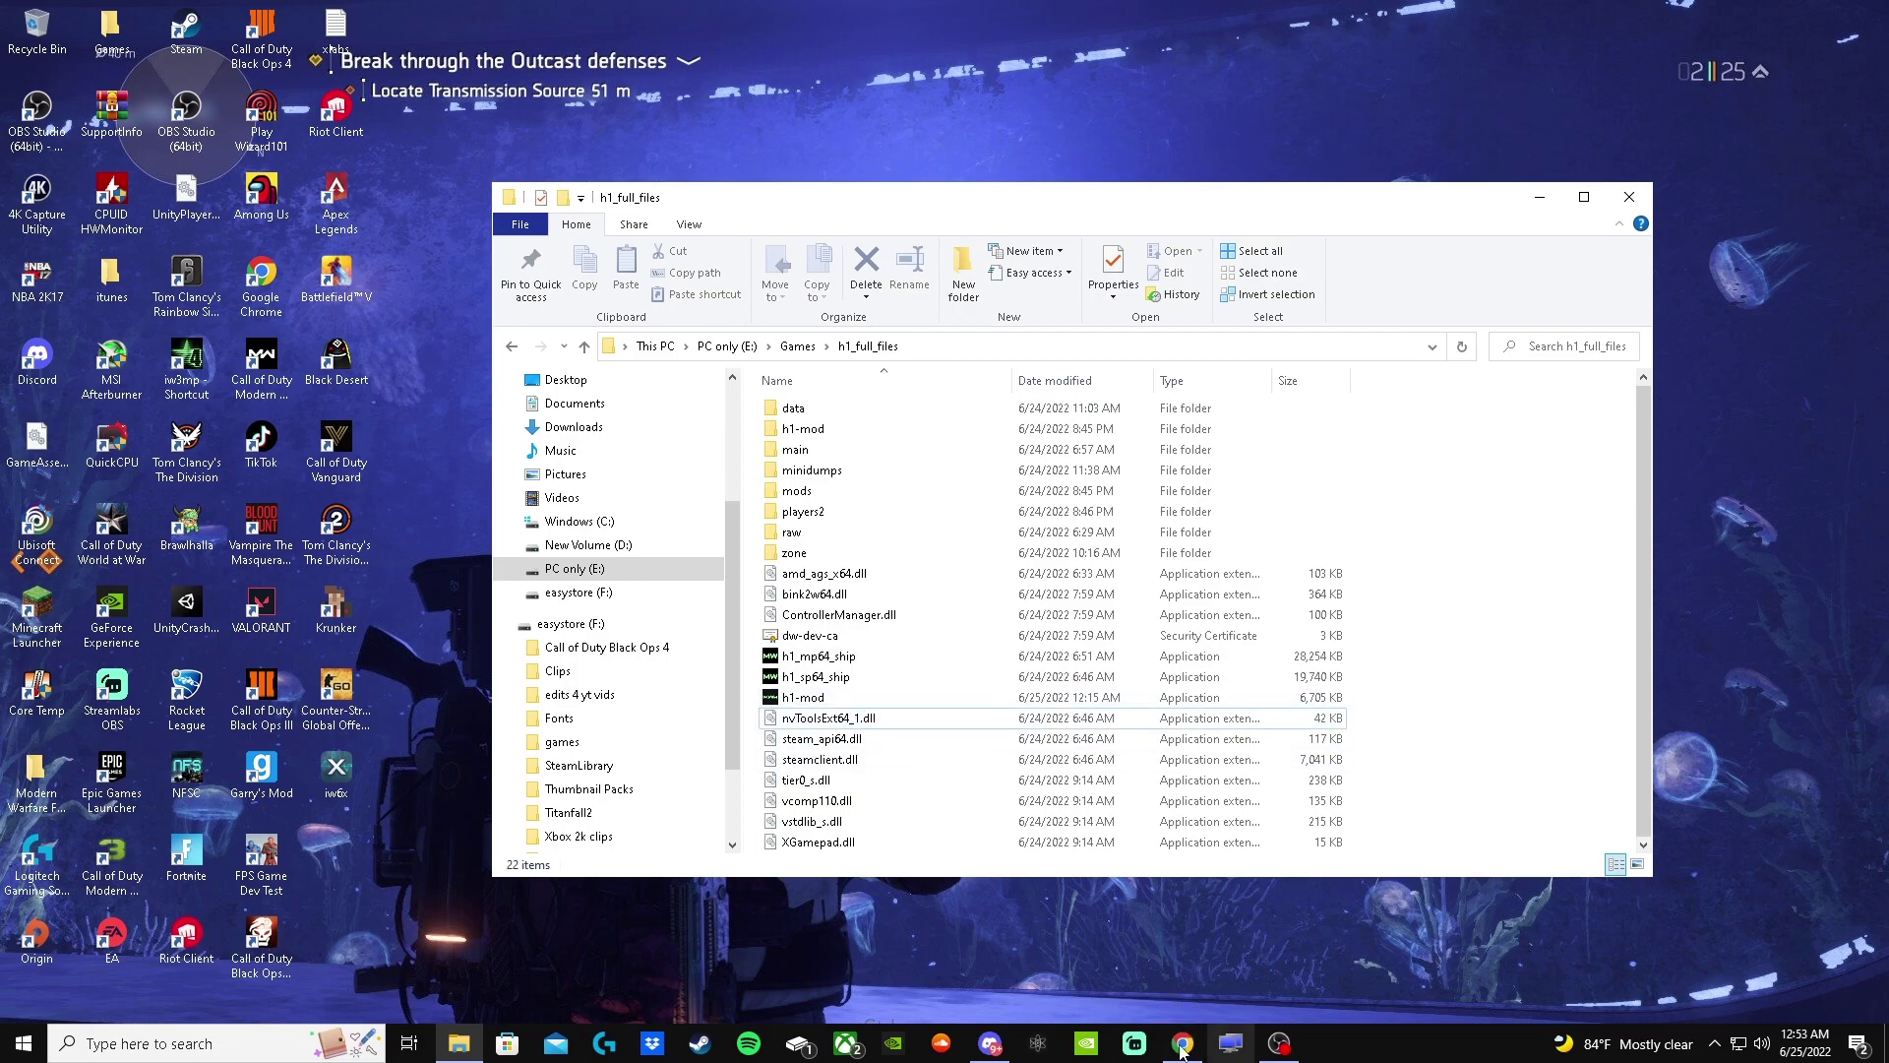
{"action": "mouse_move", "coordinate": [1194, 1054]}
Step: Download h1-mod.exe from the v1.0.1 GitHub release and choose Keep for the flagged file
{"action": "left_click", "coordinate": [1183, 1043]}
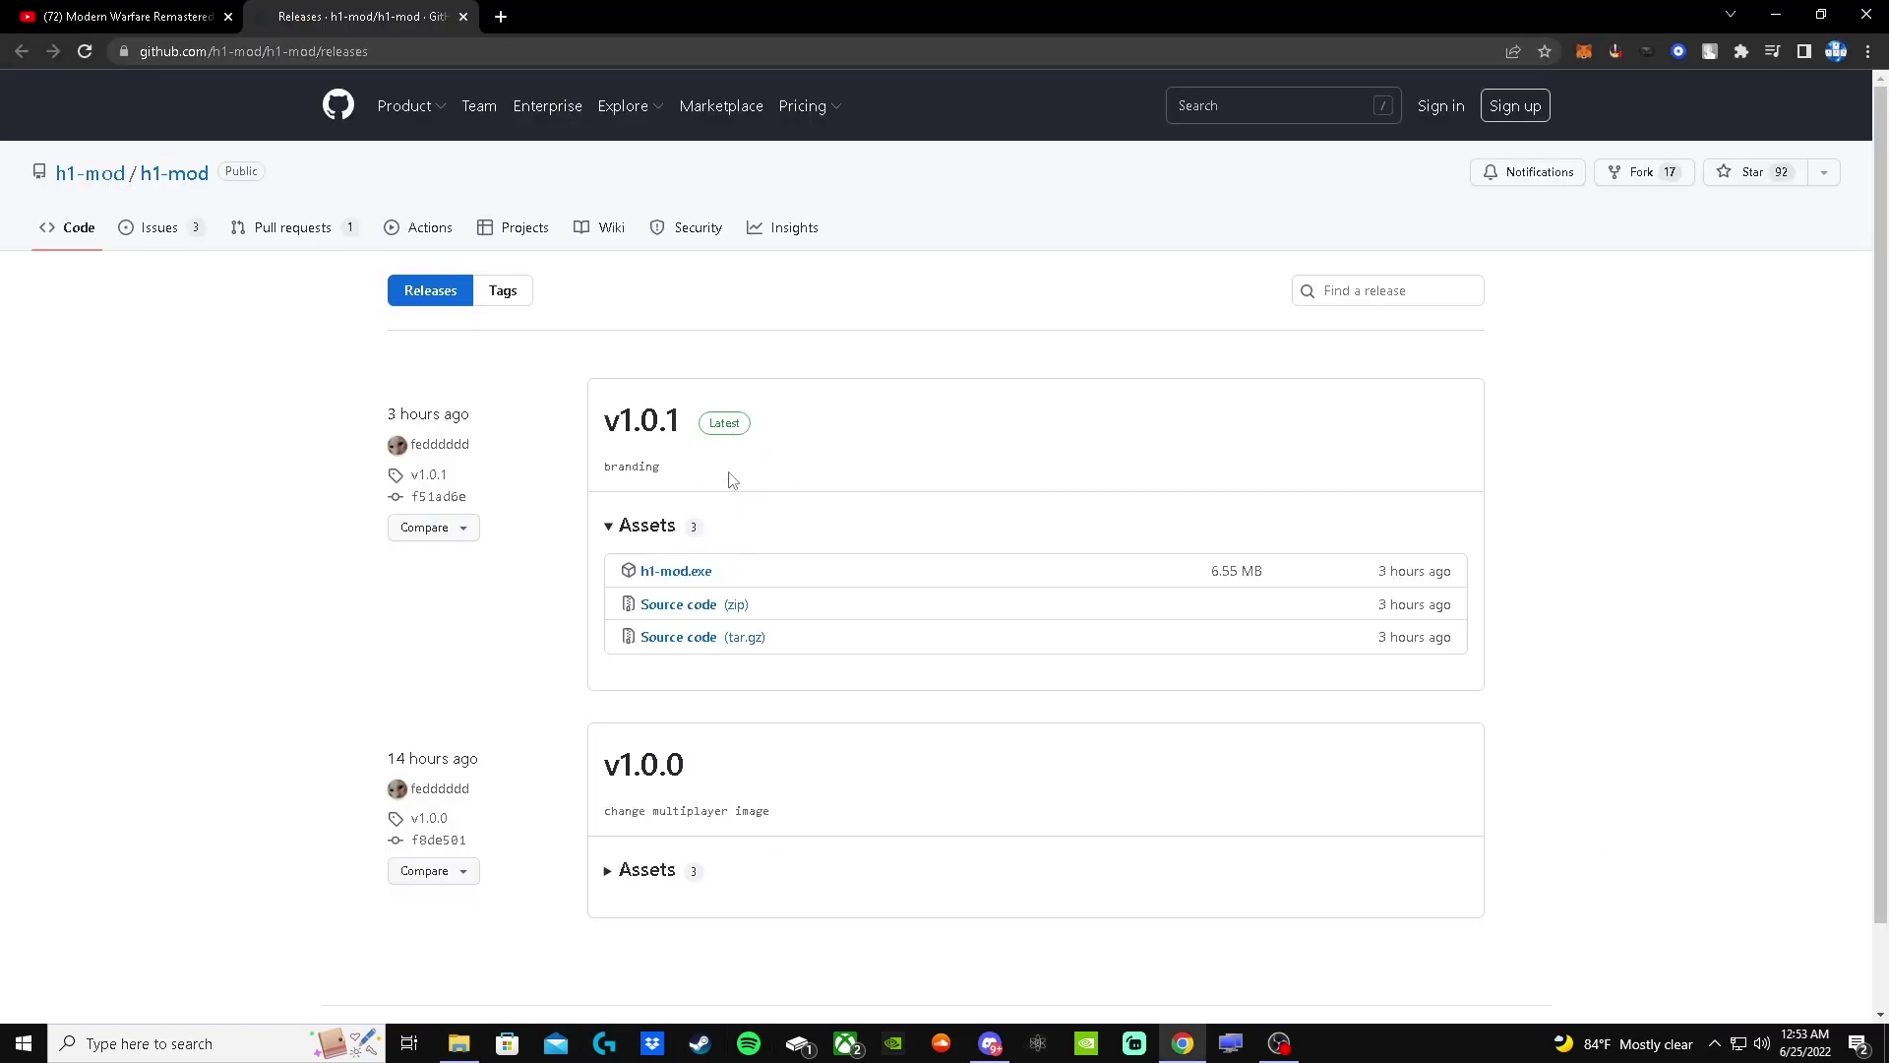
{"action": "left_click", "coordinate": [691, 574]}
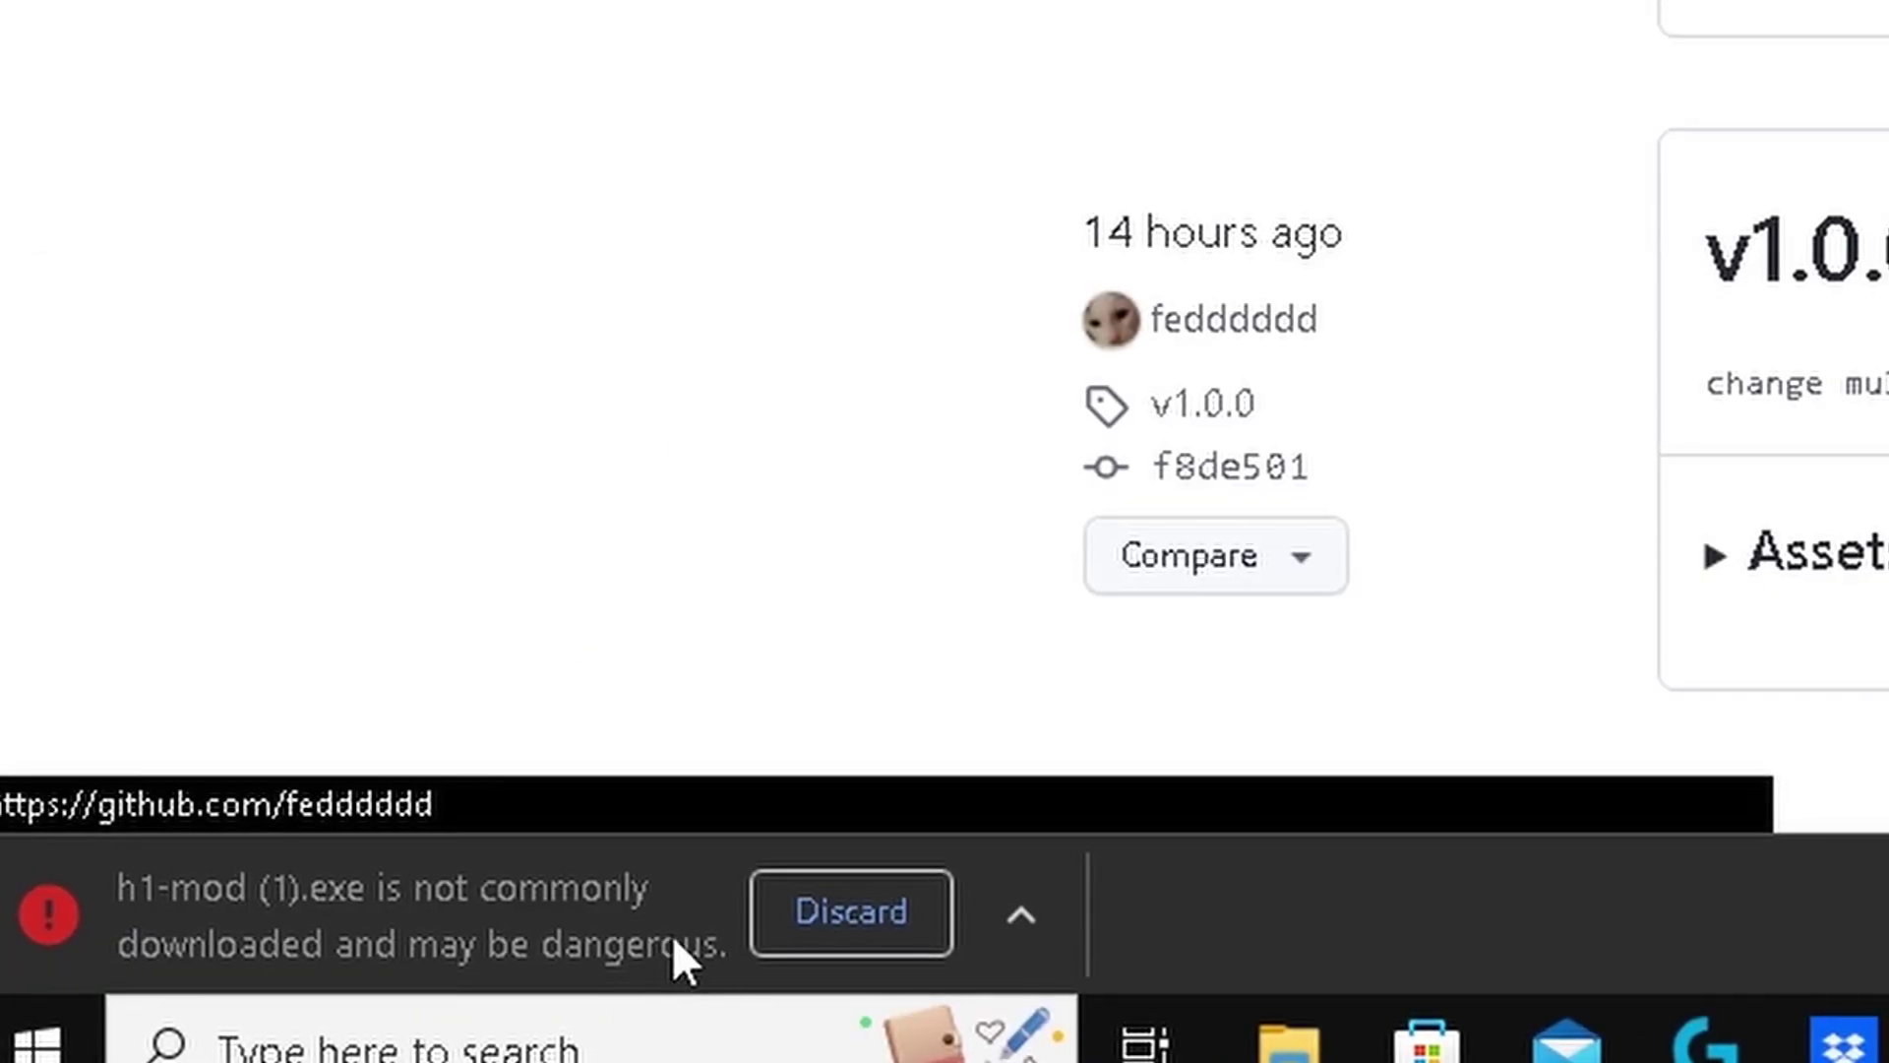
{"action": "left_click", "coordinate": [1019, 914]}
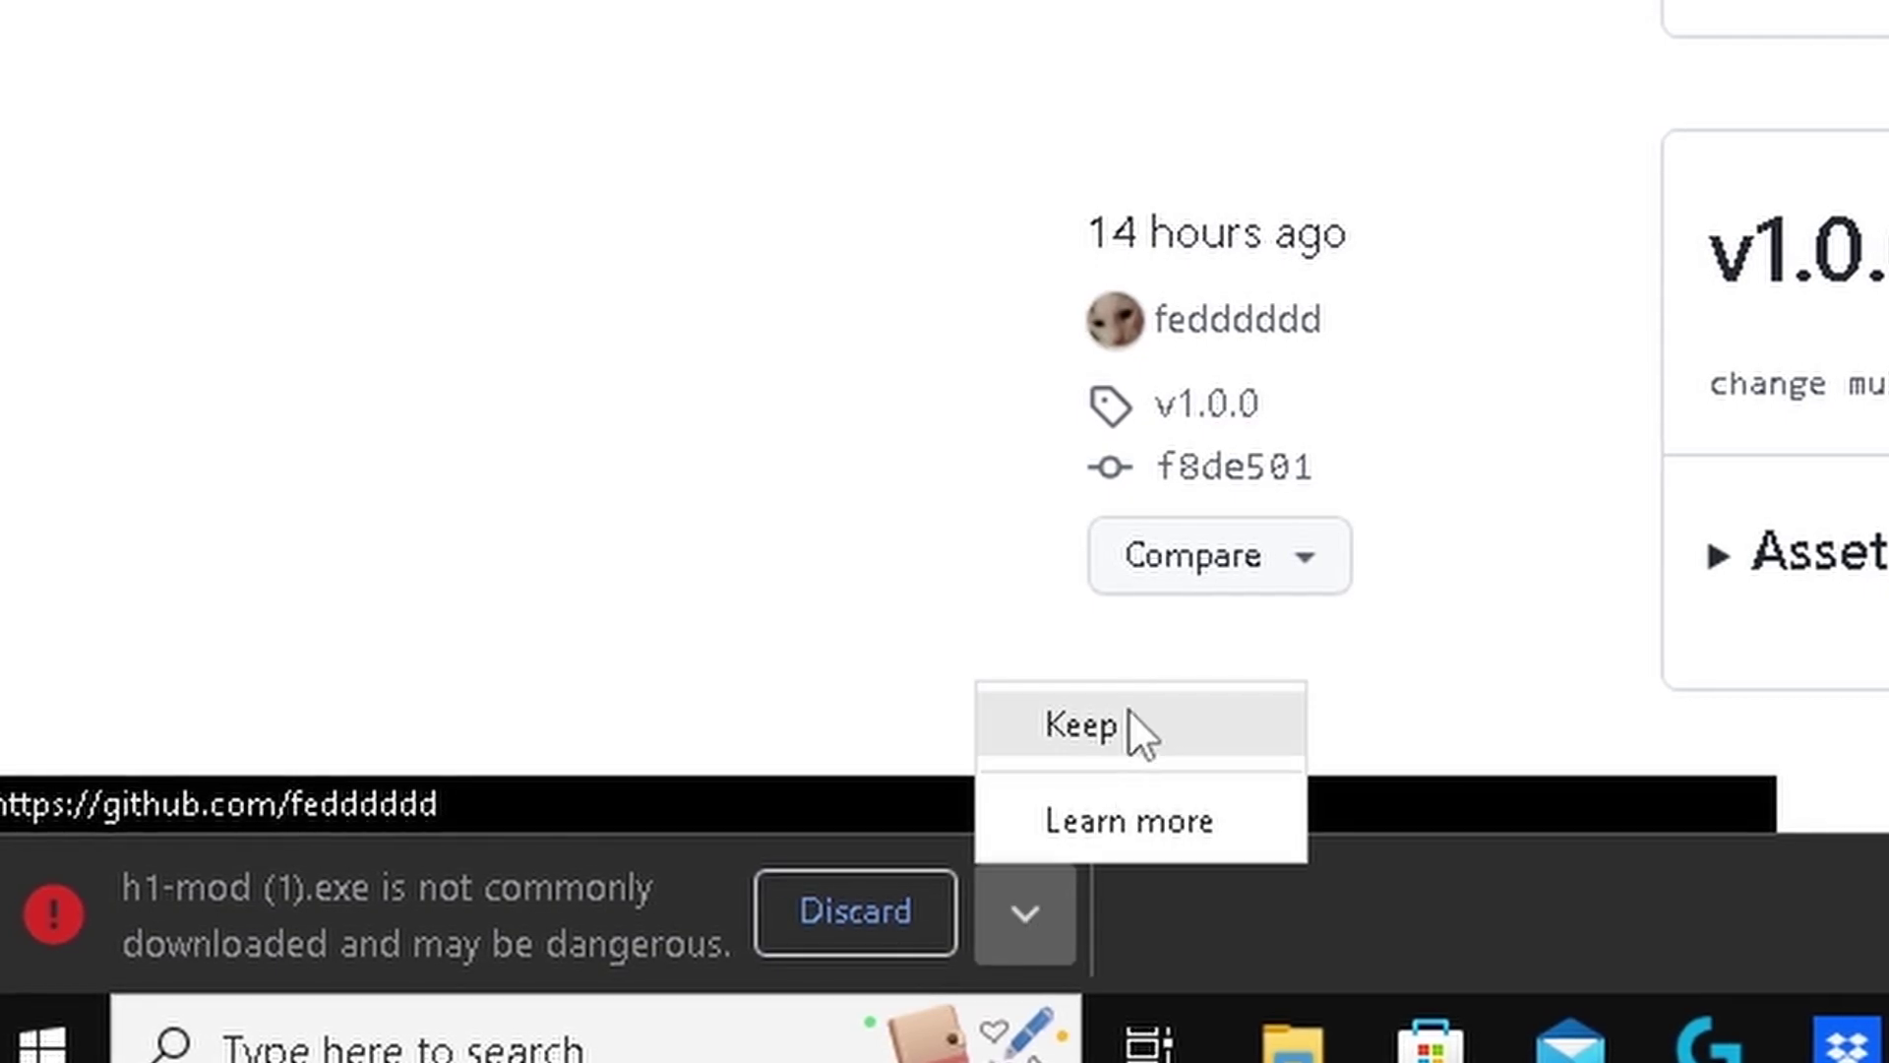
{"action": "left_click", "coordinate": [548, 421]}
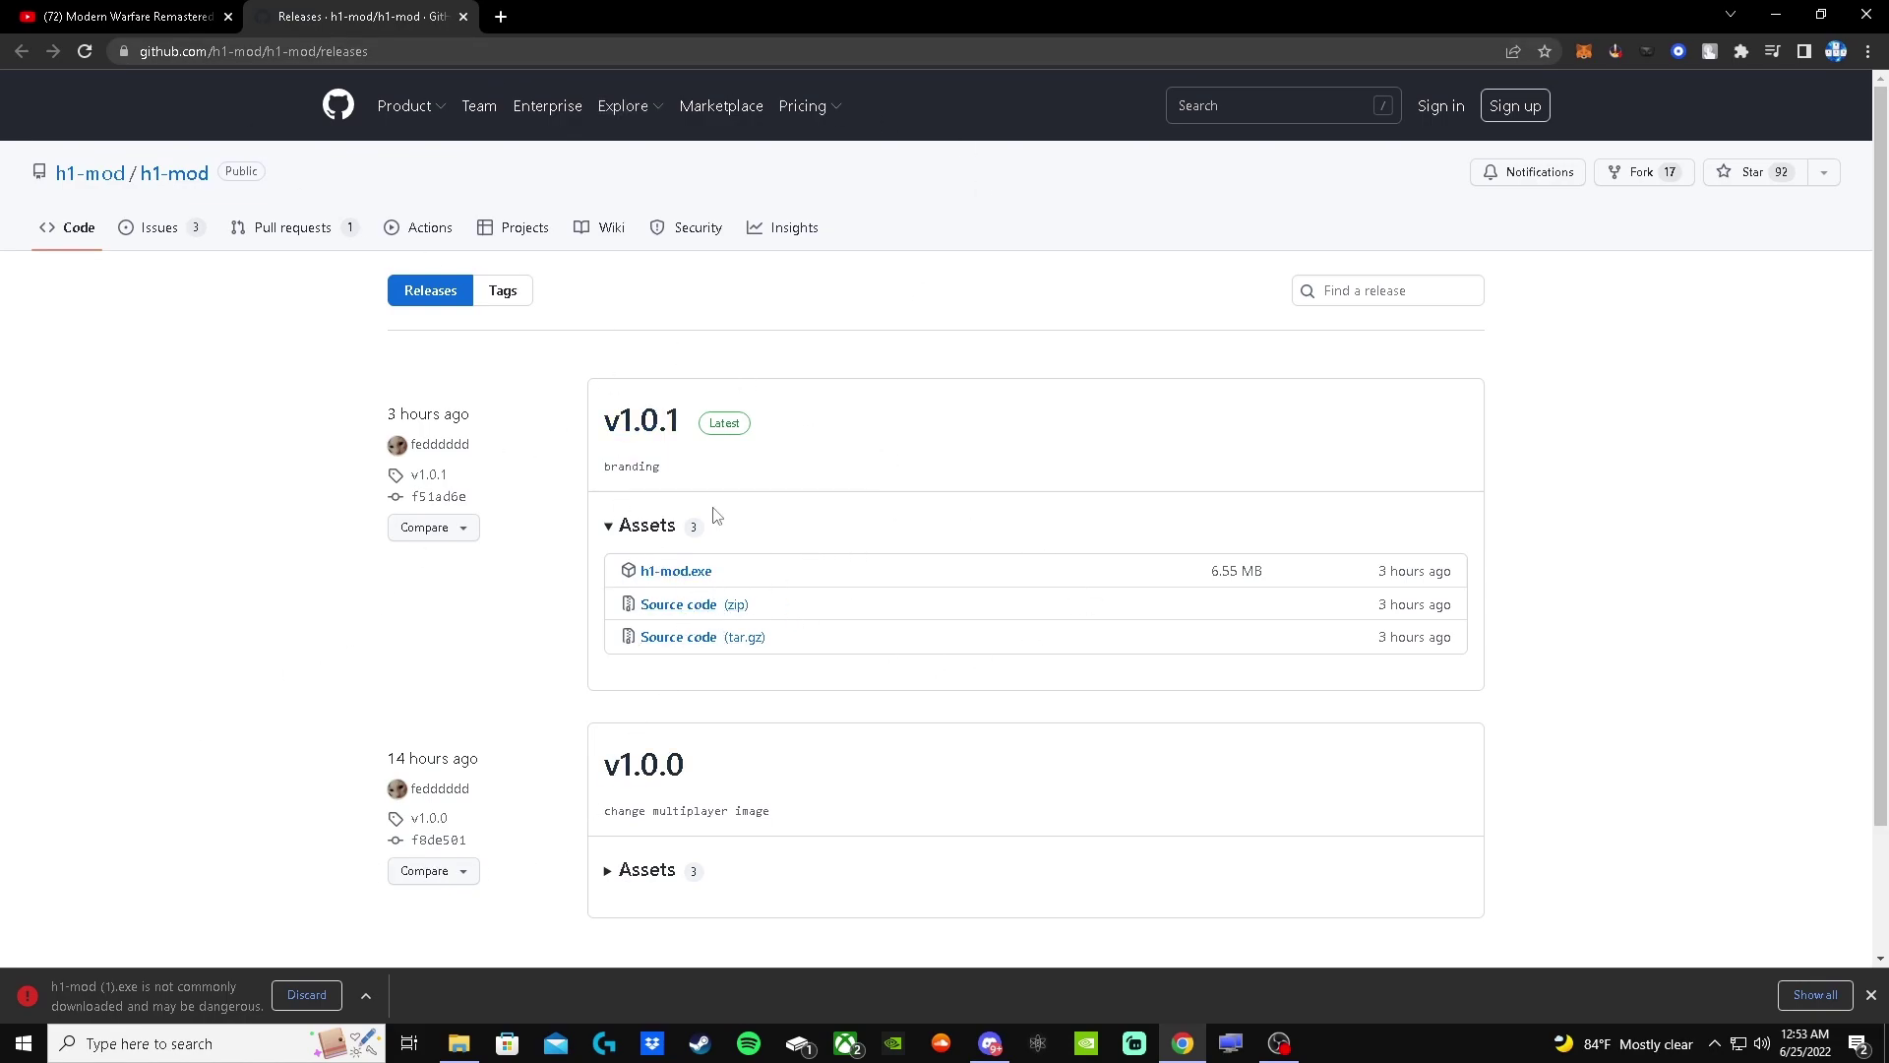
Step: Minimise Chrome and Discord, then launch the h1-mod application from h1_full_files
{"action": "left_click", "coordinate": [1776, 14]}
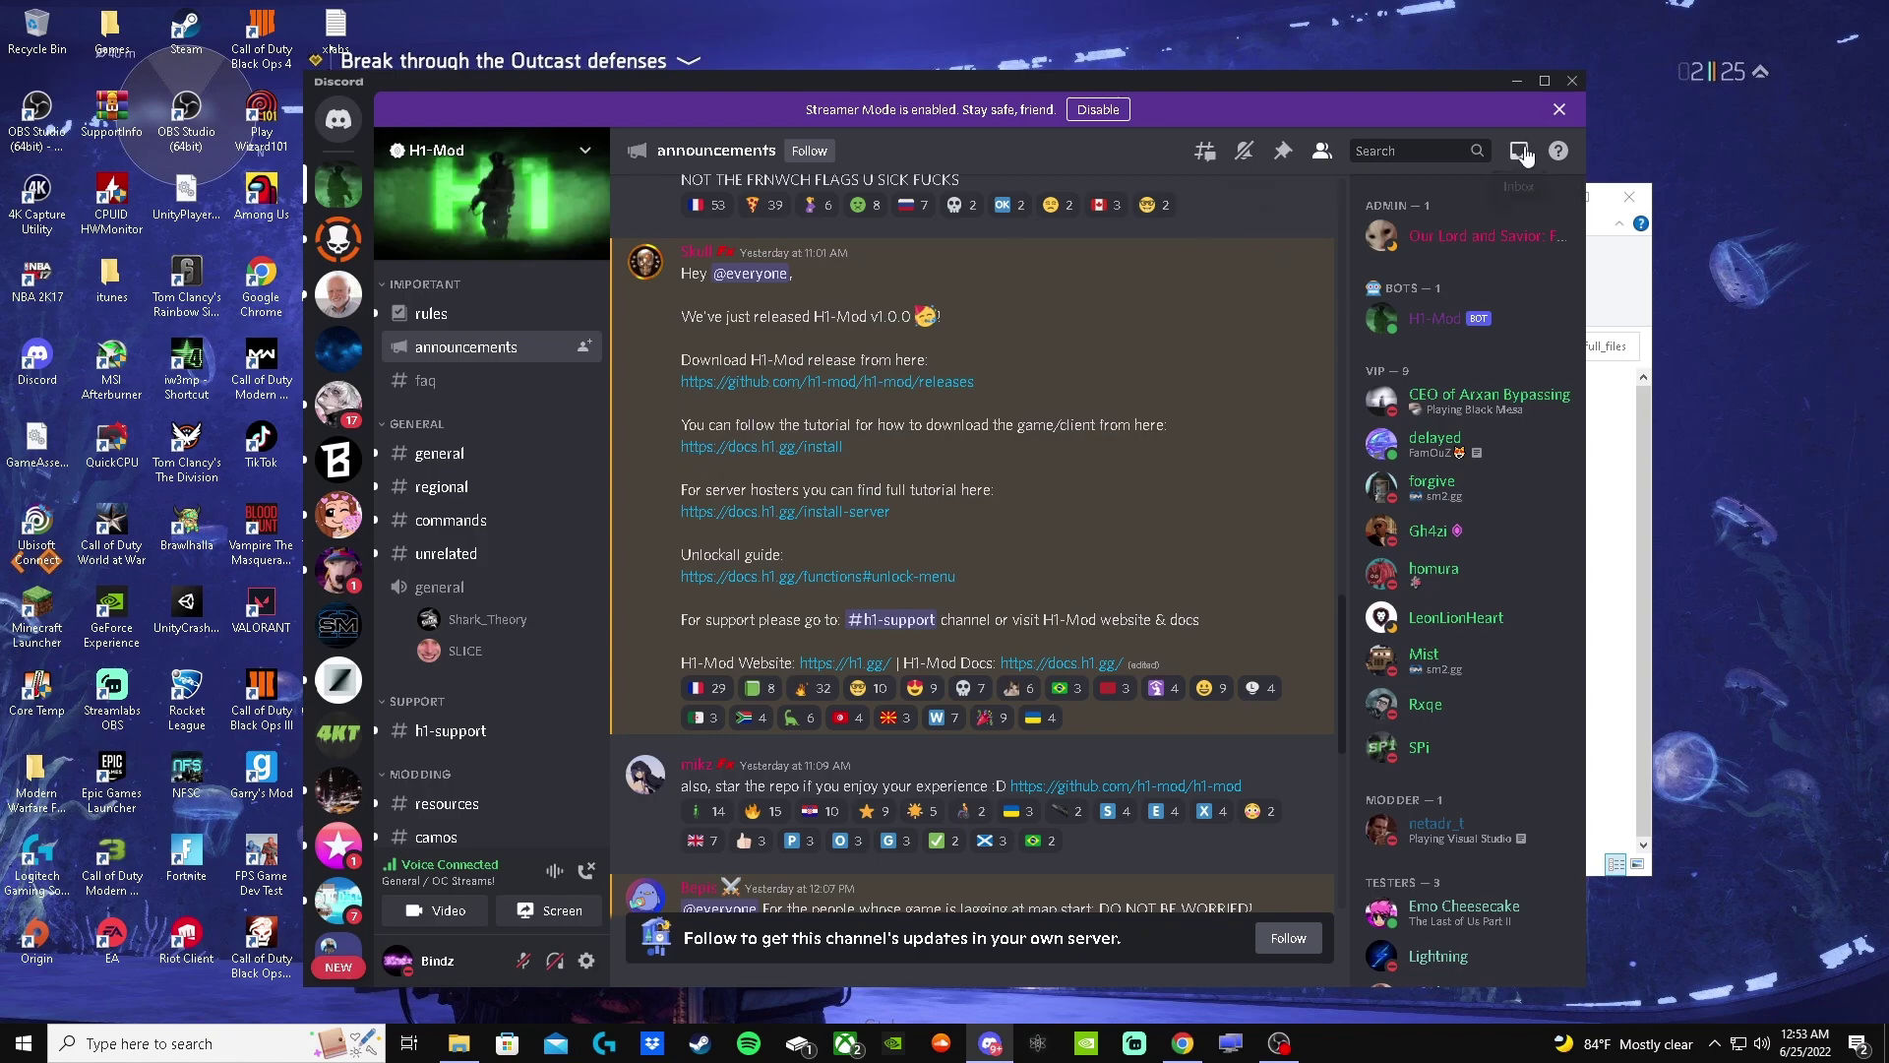
{"action": "left_click", "coordinate": [1517, 83]}
{"action": "left_click", "coordinate": [836, 705]}
{"action": "double_click", "coordinate": [835, 705]}
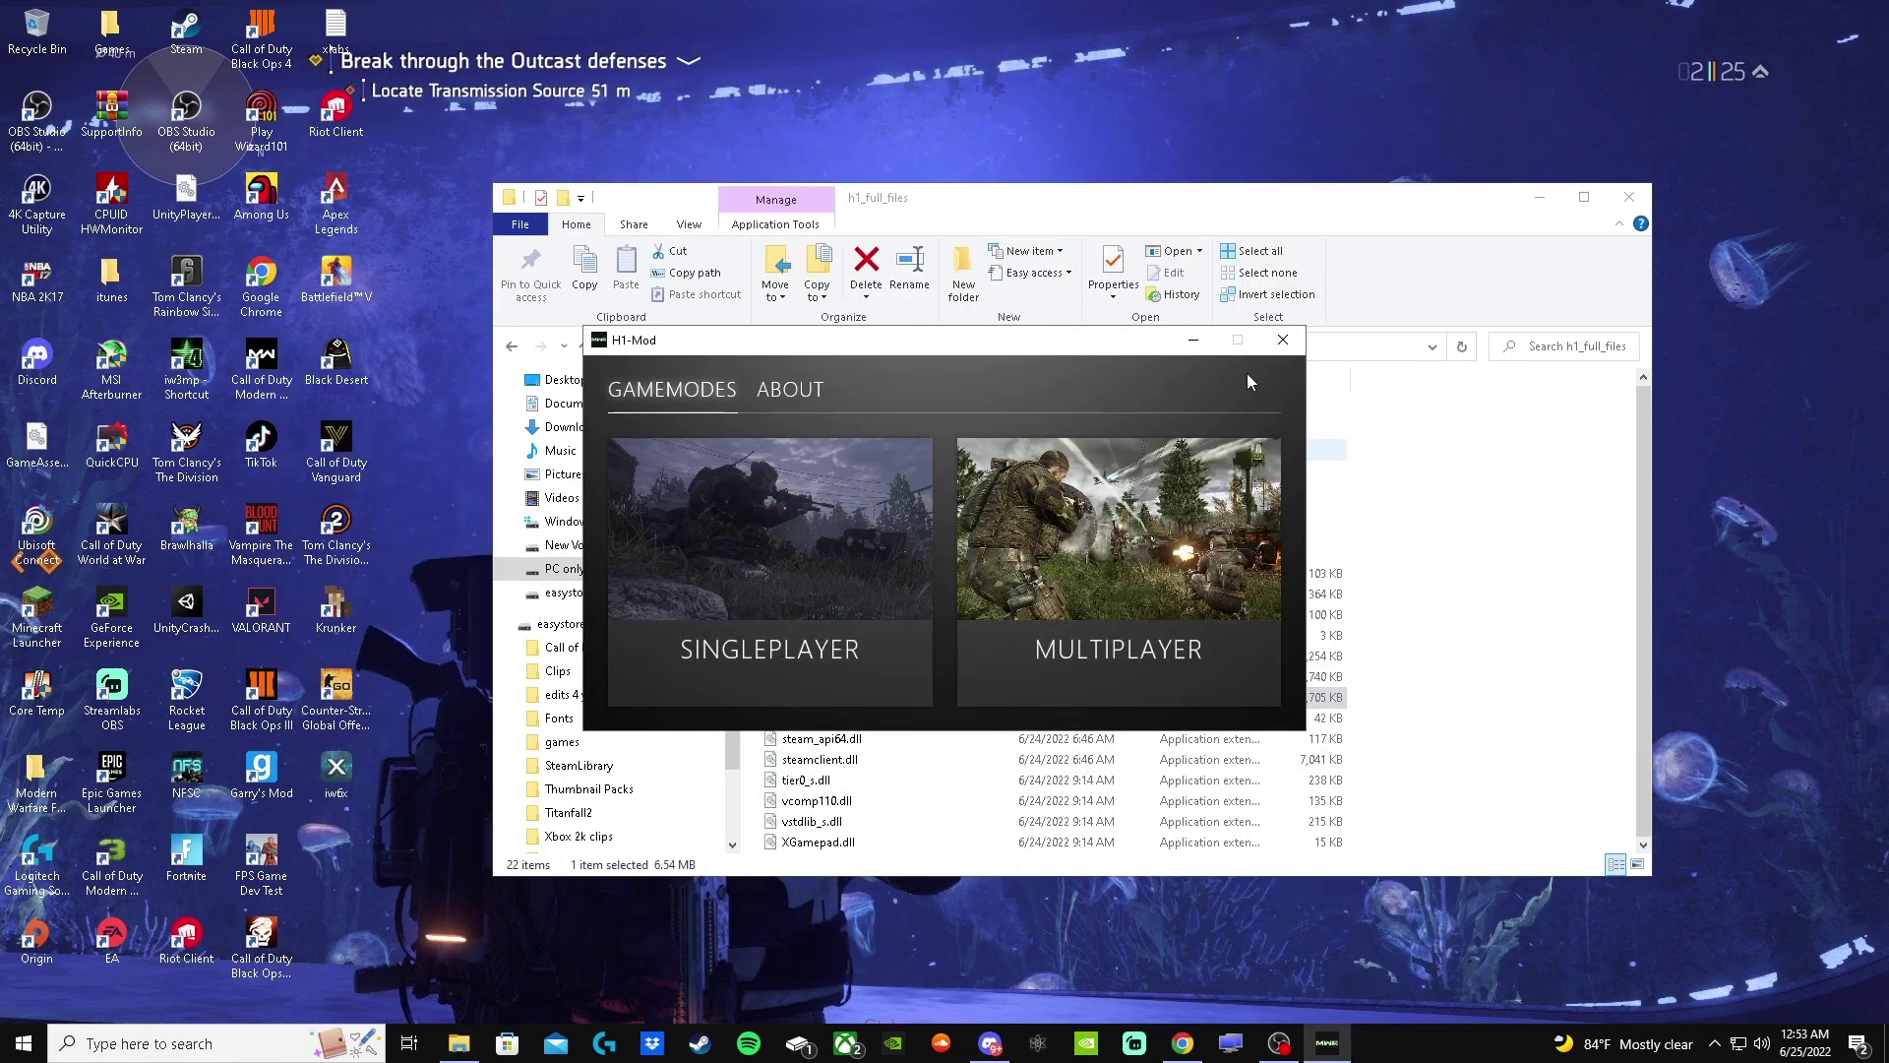
Step: Minimise the H1-Mod launcher and reopen h1_full_files from the Games folder
{"action": "left_click", "coordinate": [1193, 339]}
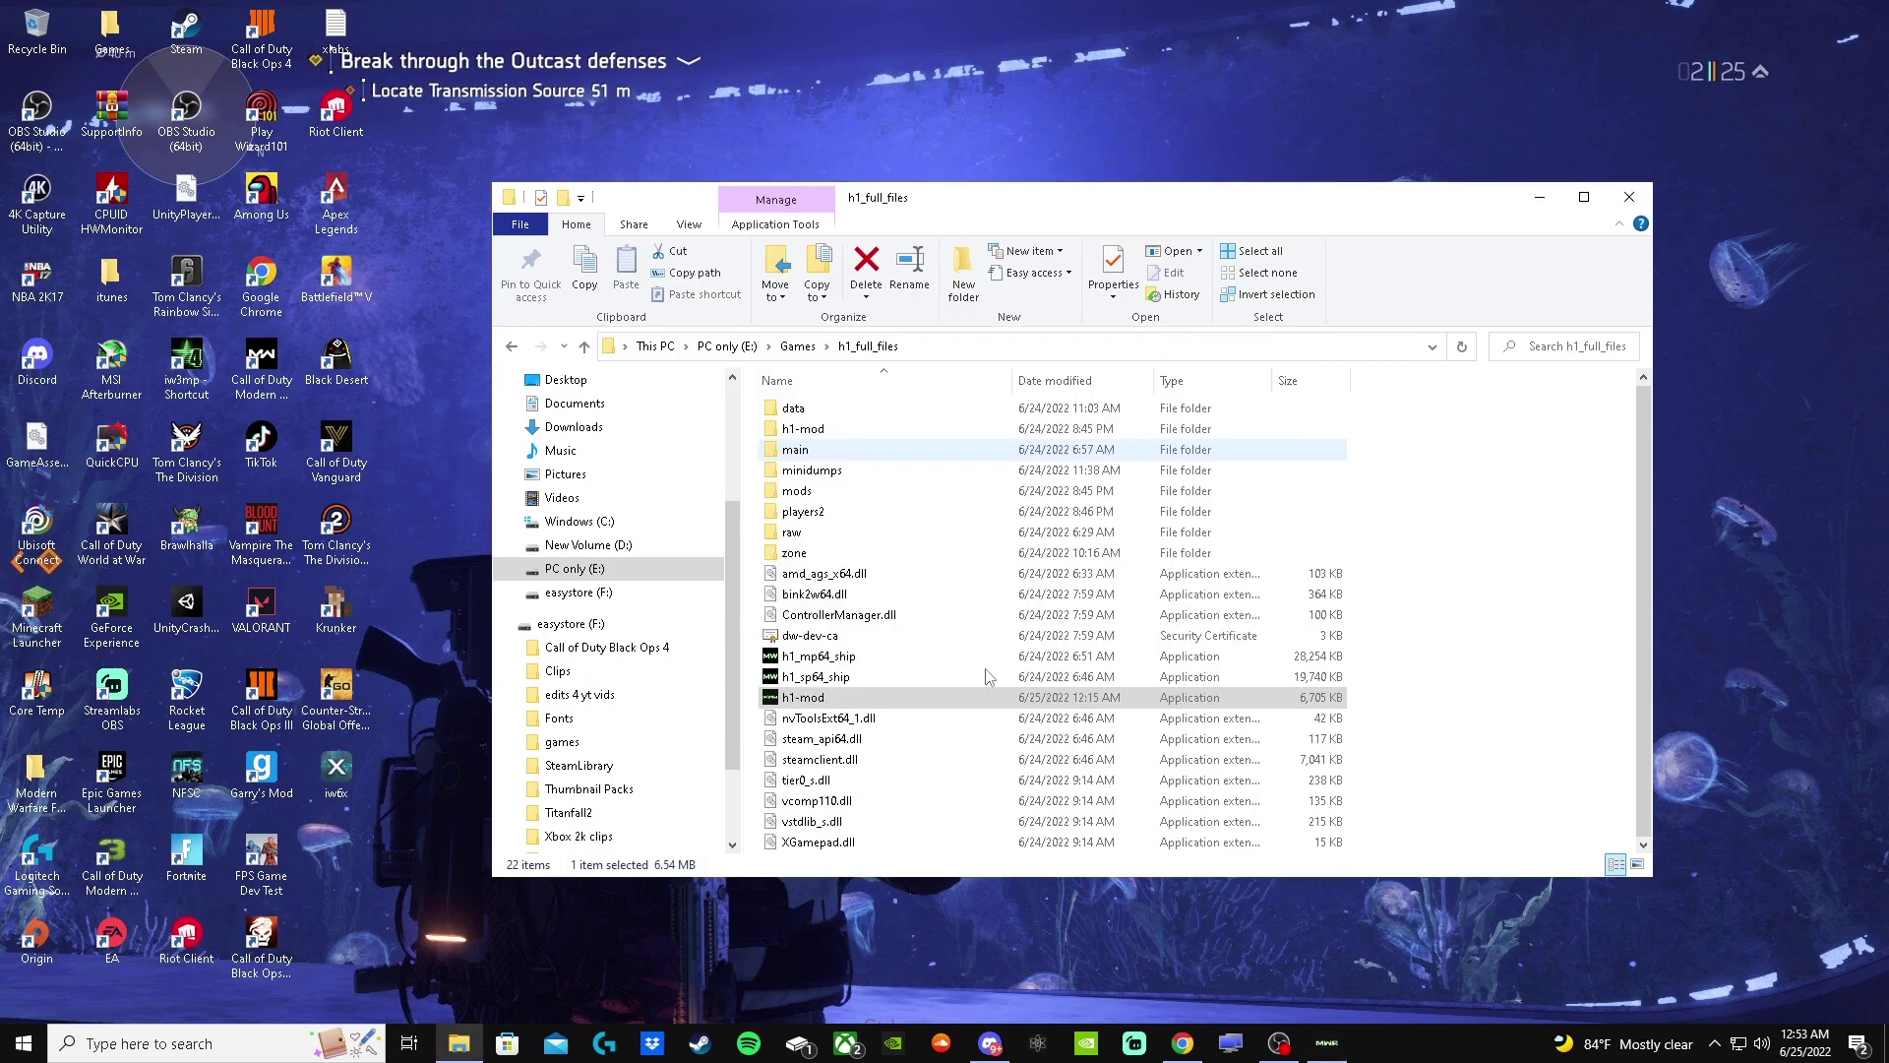
{"action": "left_click", "coordinate": [511, 346]}
{"action": "double_click", "coordinate": [807, 477]}
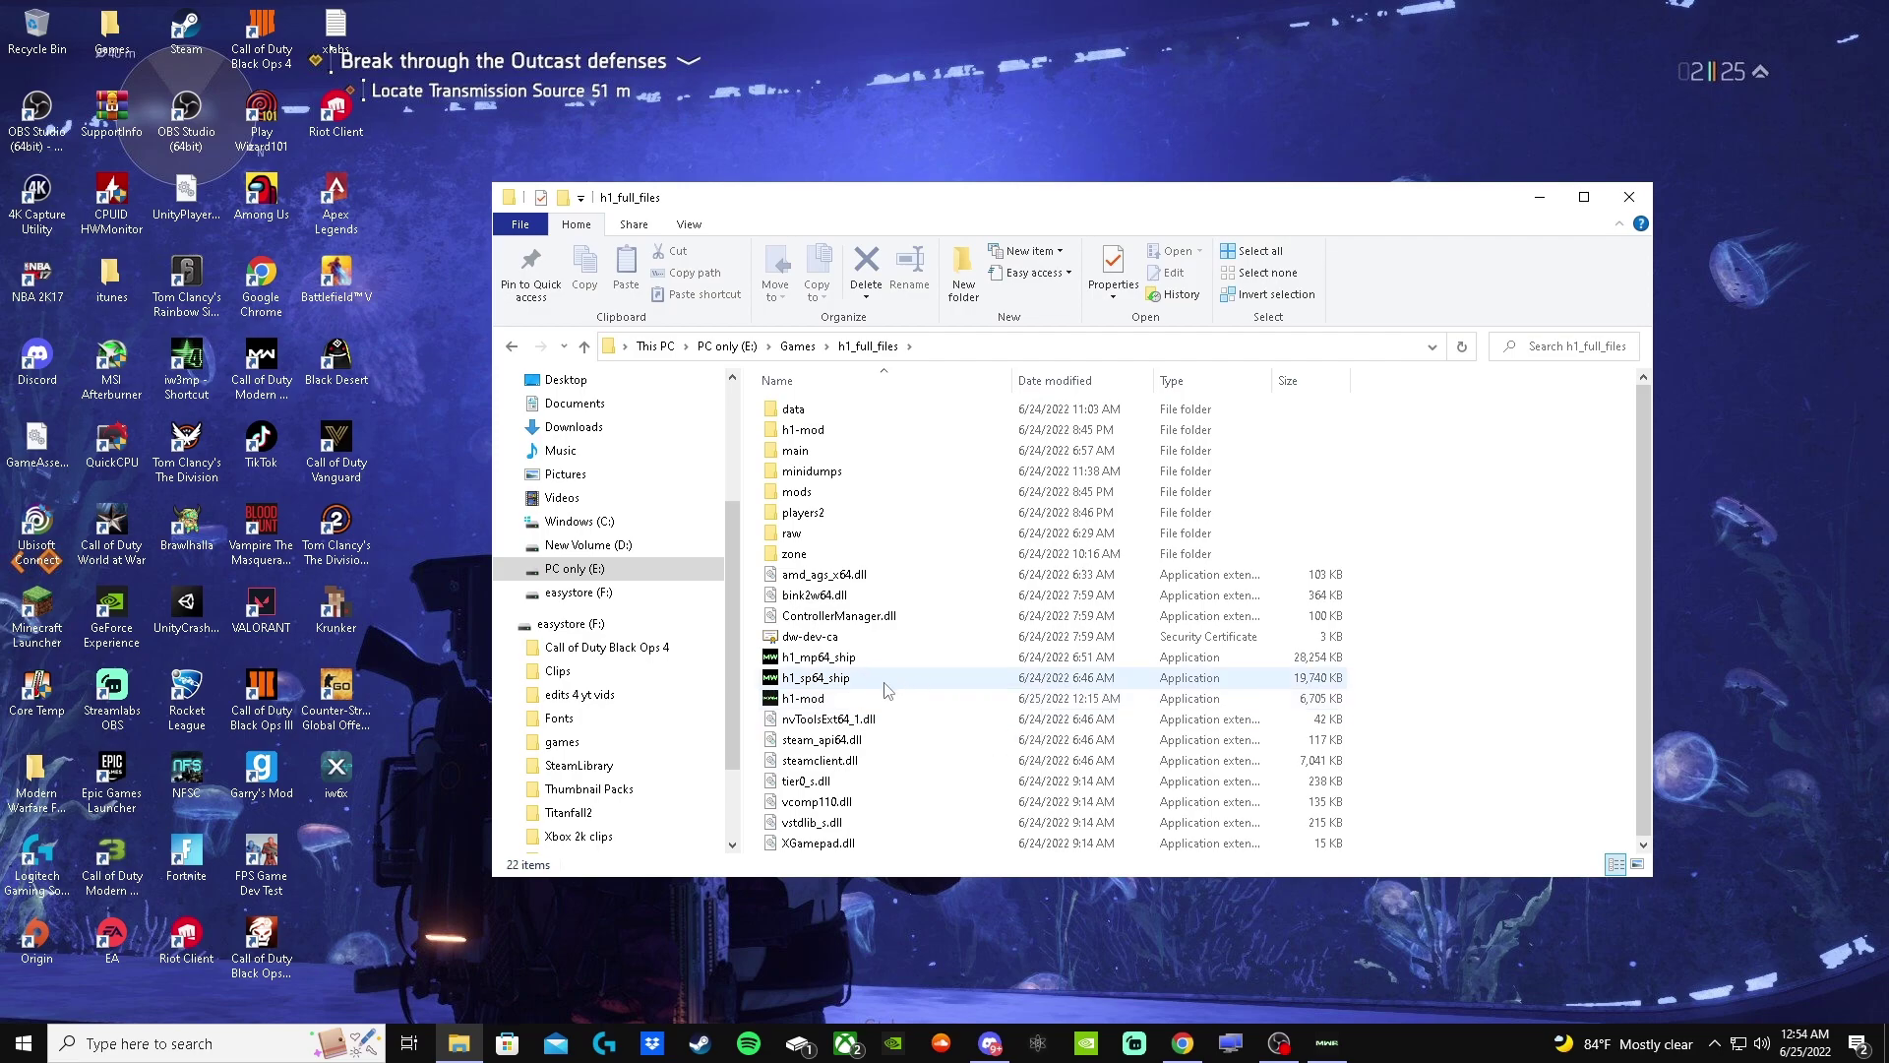
Step: Try h1_mp64_ship, dismiss the Steam-not-running error, then launch h1-mod instead
{"action": "key", "text": "alt+Tab"}
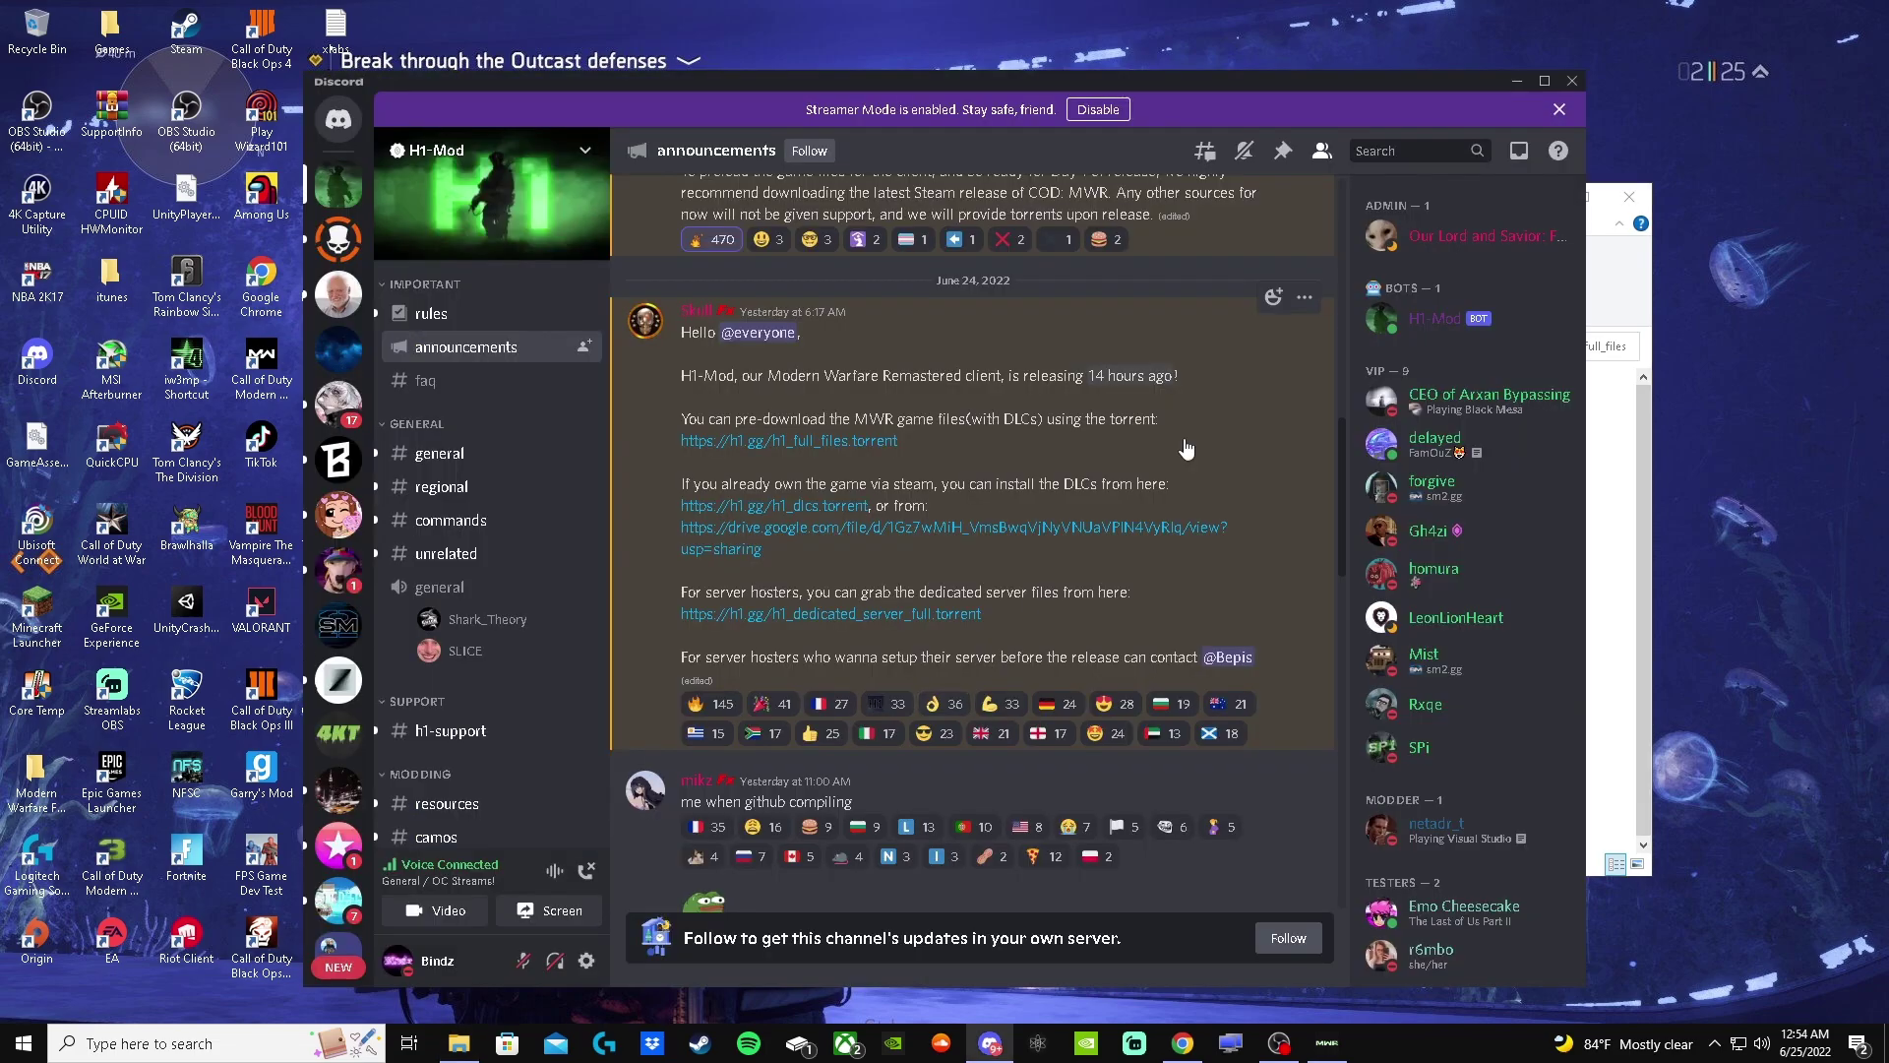
{"action": "left_click", "coordinate": [1528, 84]}
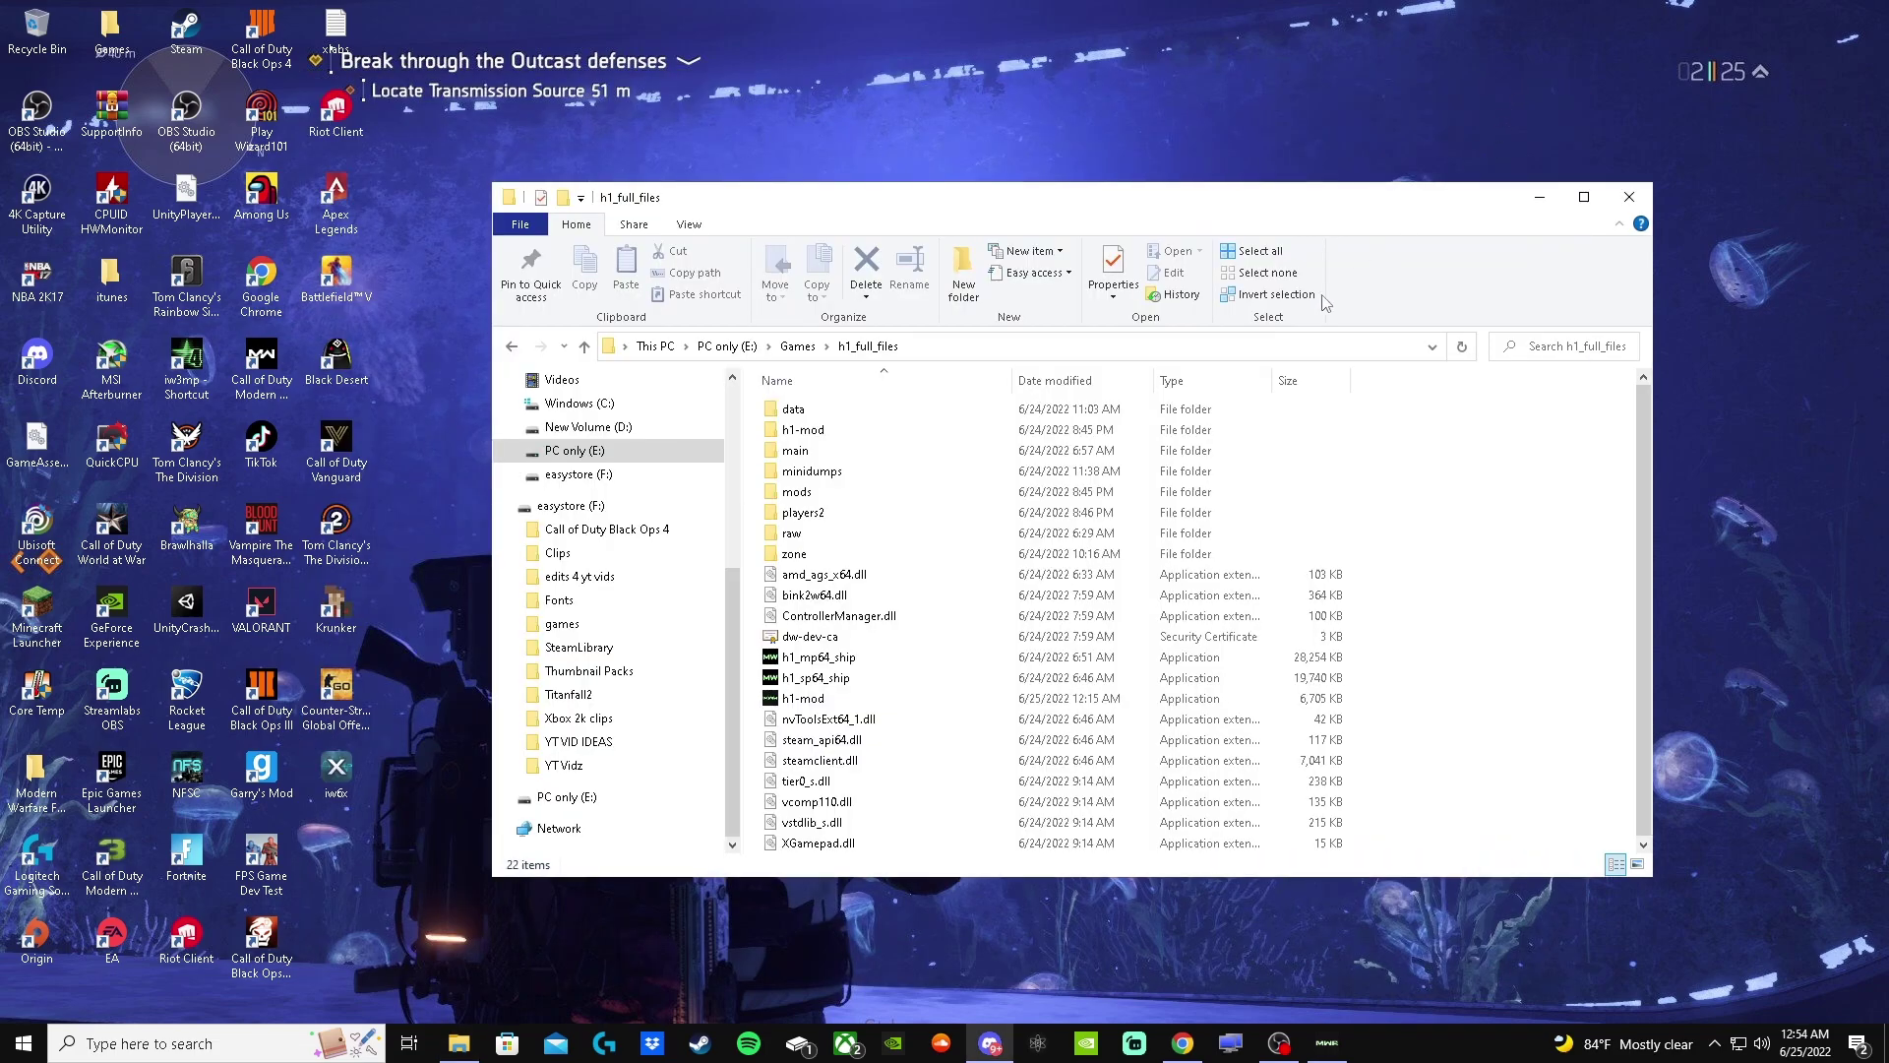
{"action": "double_click", "coordinate": [865, 666]}
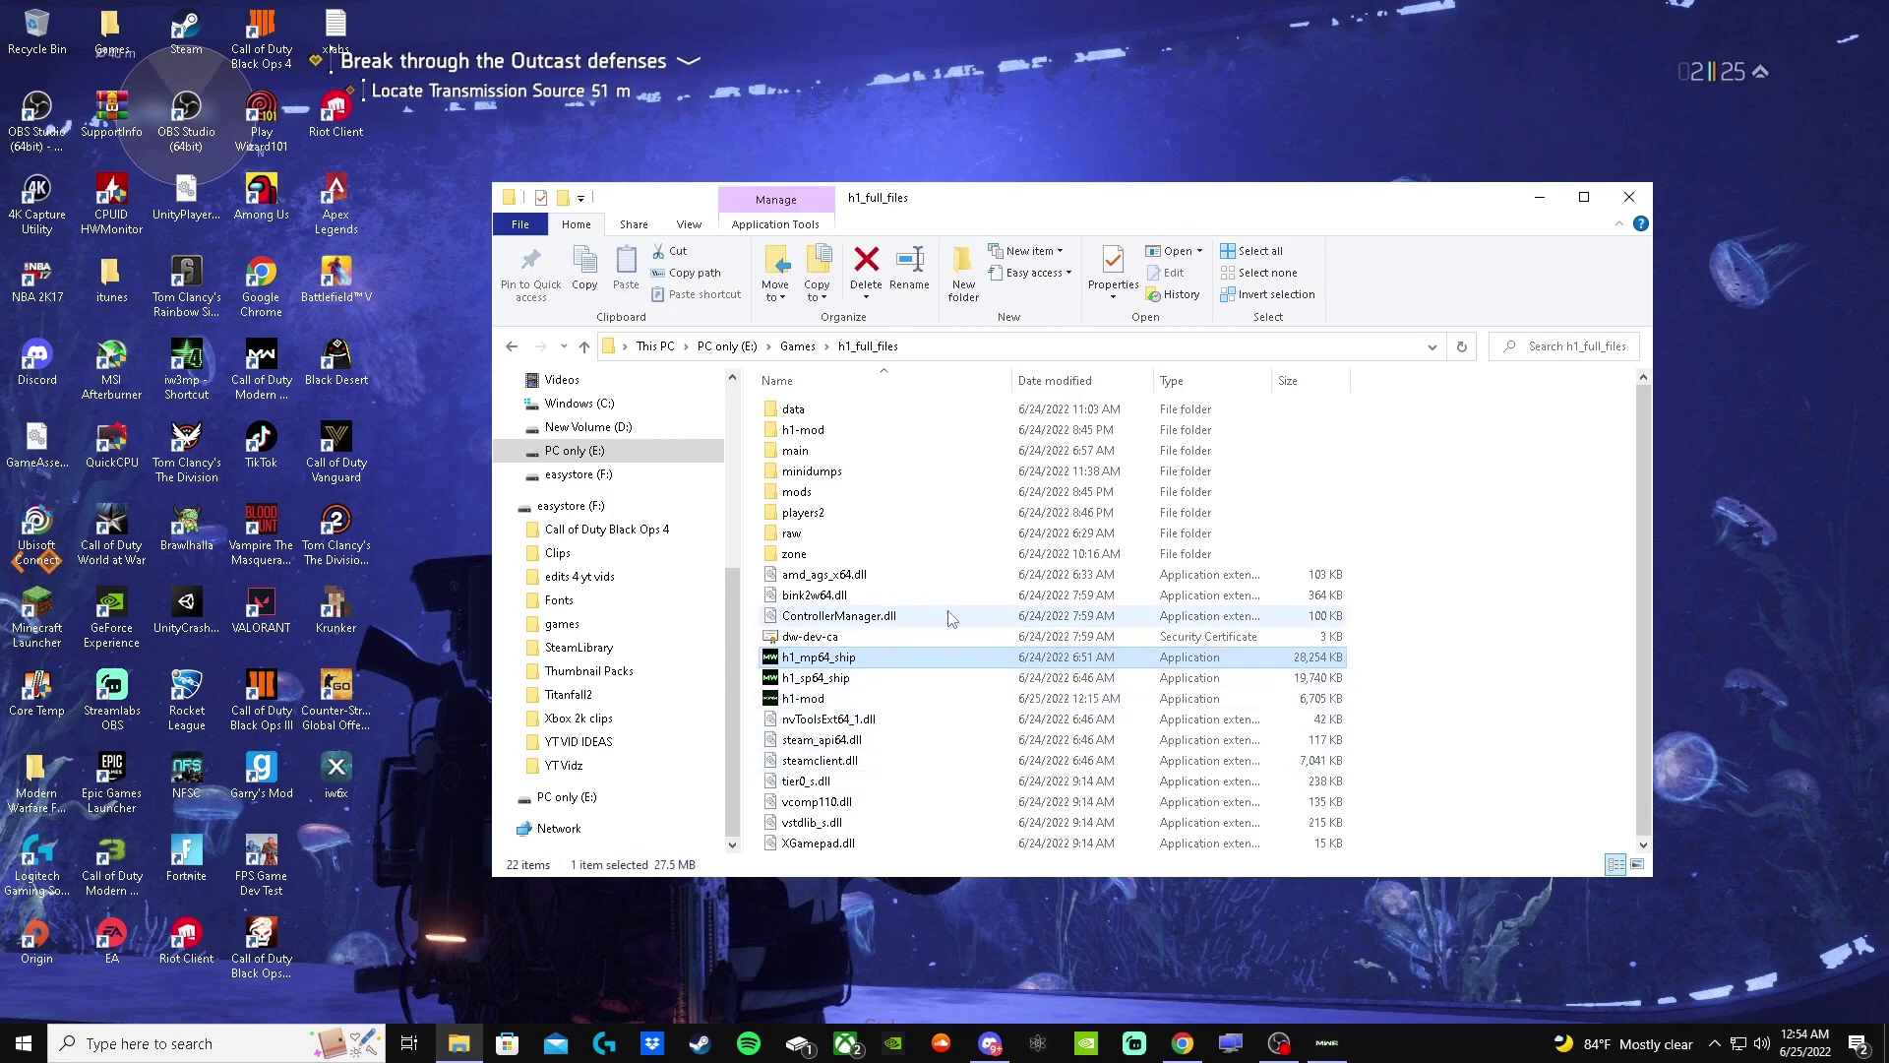
{"action": "double_click", "coordinate": [922, 662]}
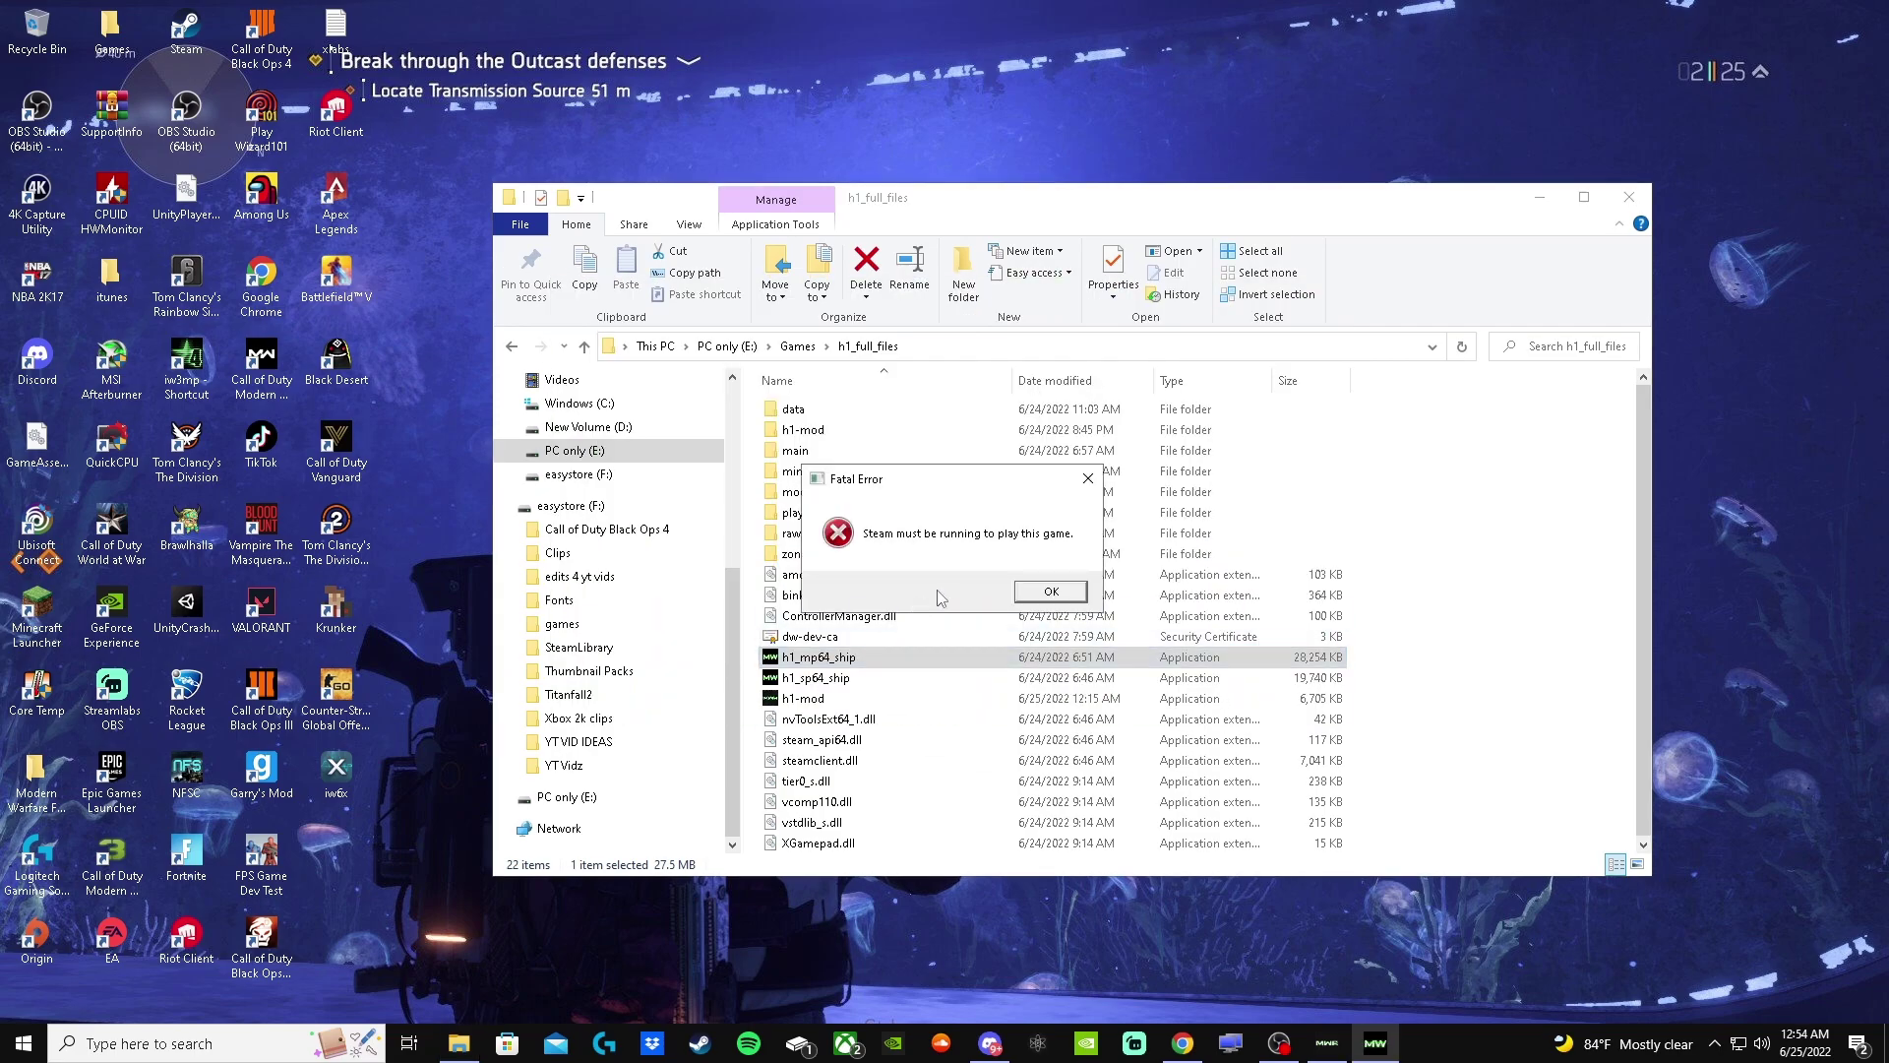
{"action": "left_click", "coordinate": [1046, 592]}
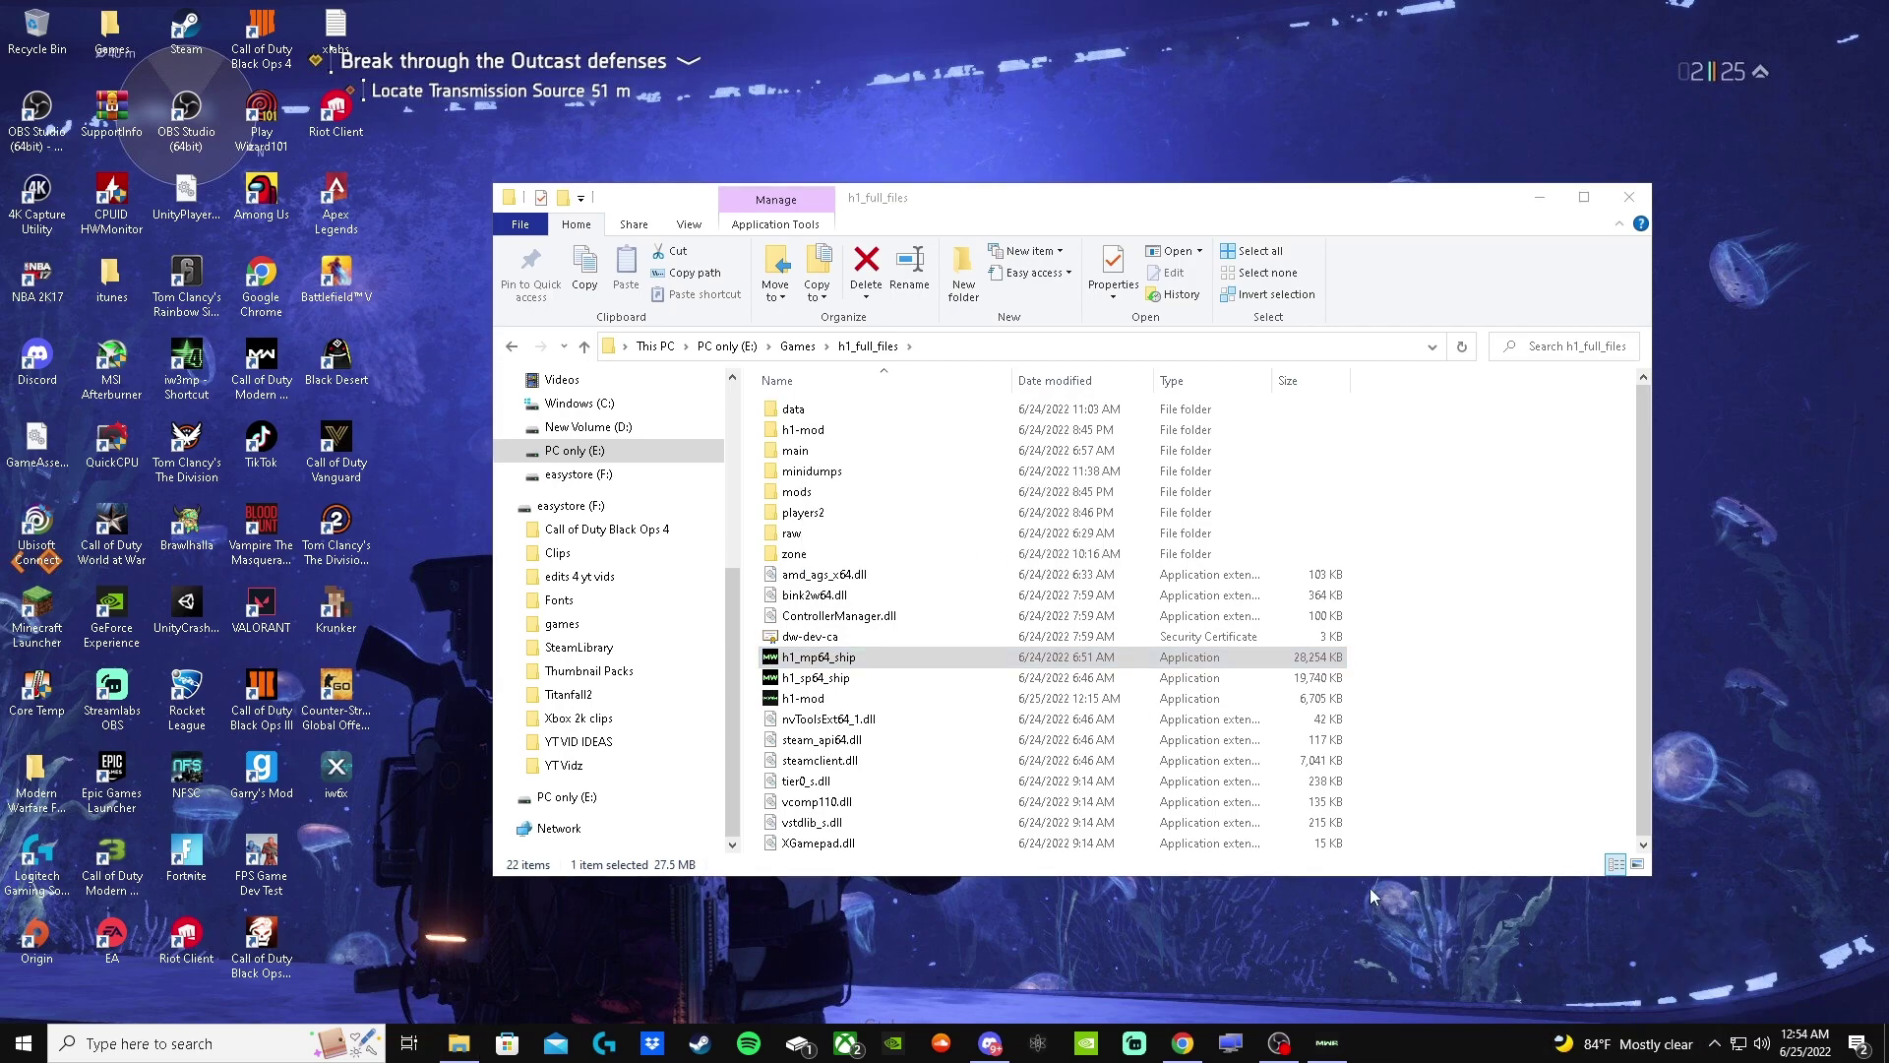
{"action": "double_click", "coordinate": [886, 698]}
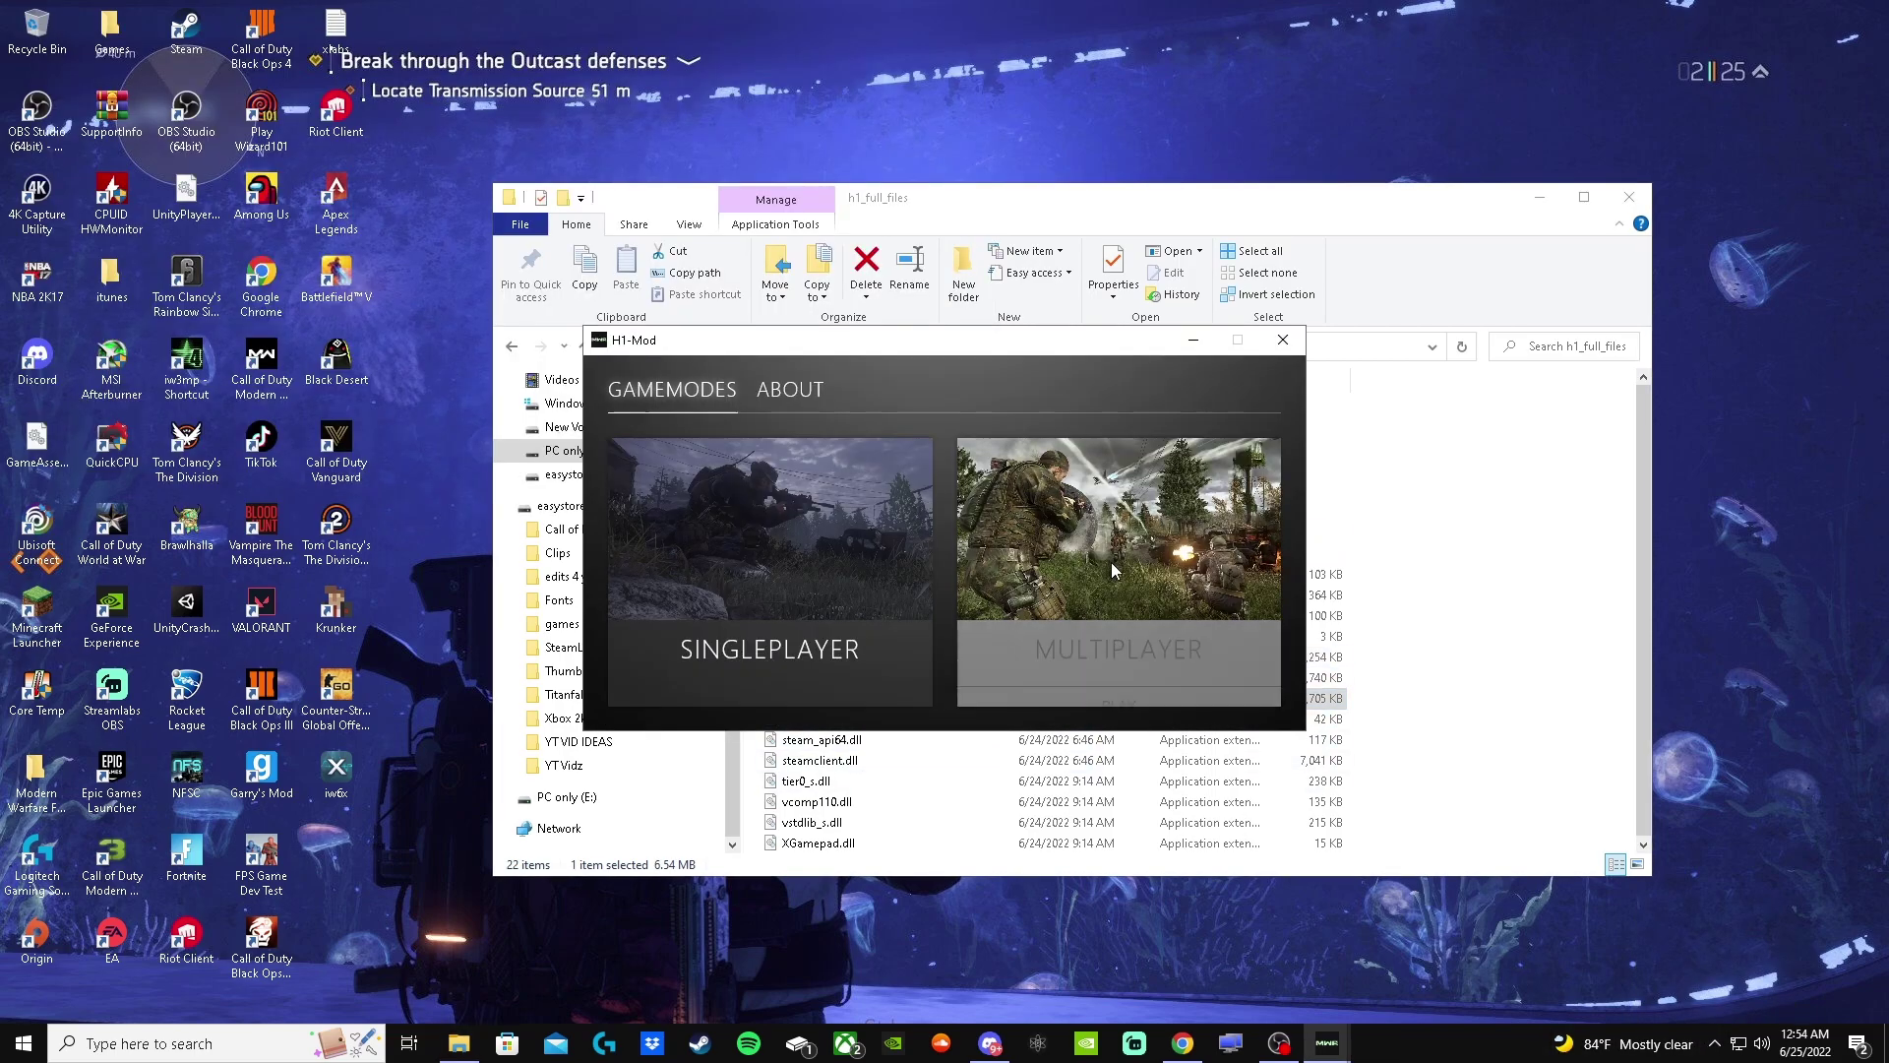
Step: Start Multiplayer in the H1-Mod launcher and bring the Call of Duty Modern Warfare window forward
{"action": "left_click", "coordinate": [1112, 576]}
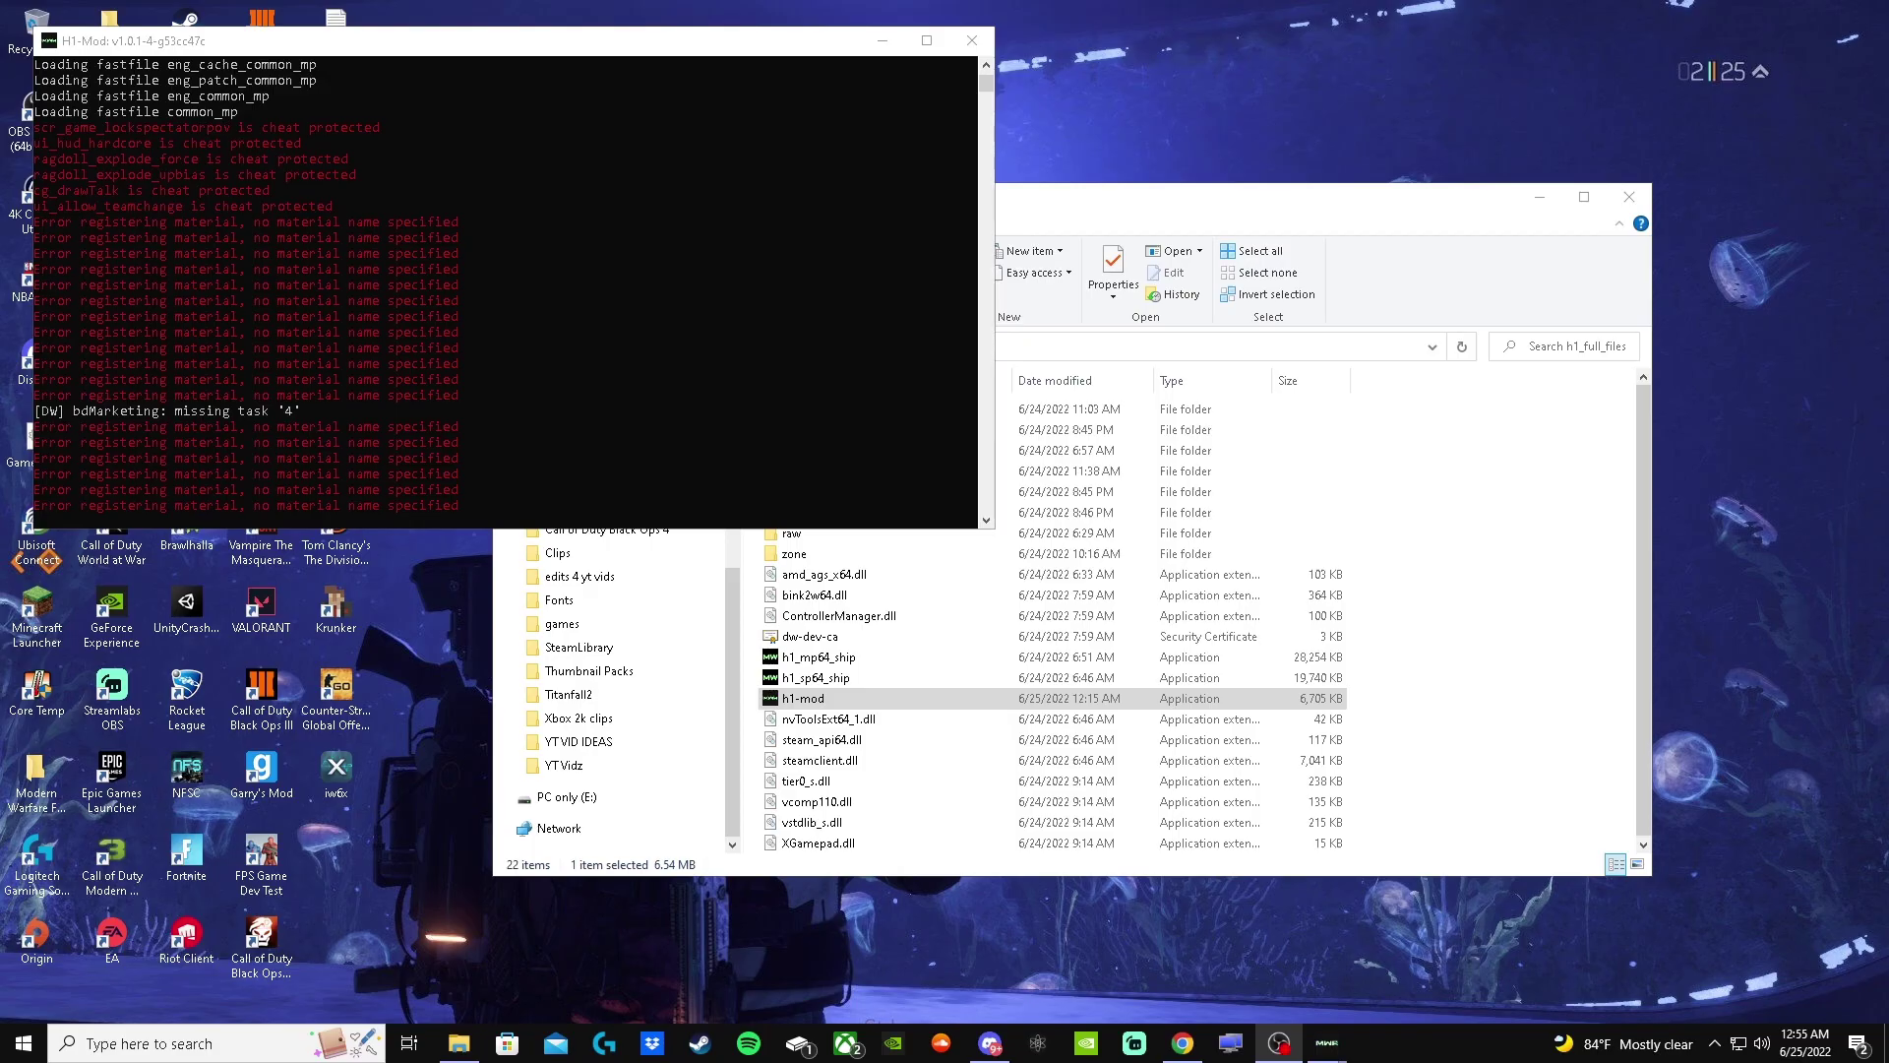
{"action": "mouse_move", "coordinate": [1326, 1043]}
{"action": "left_click", "coordinate": [1467, 943]}
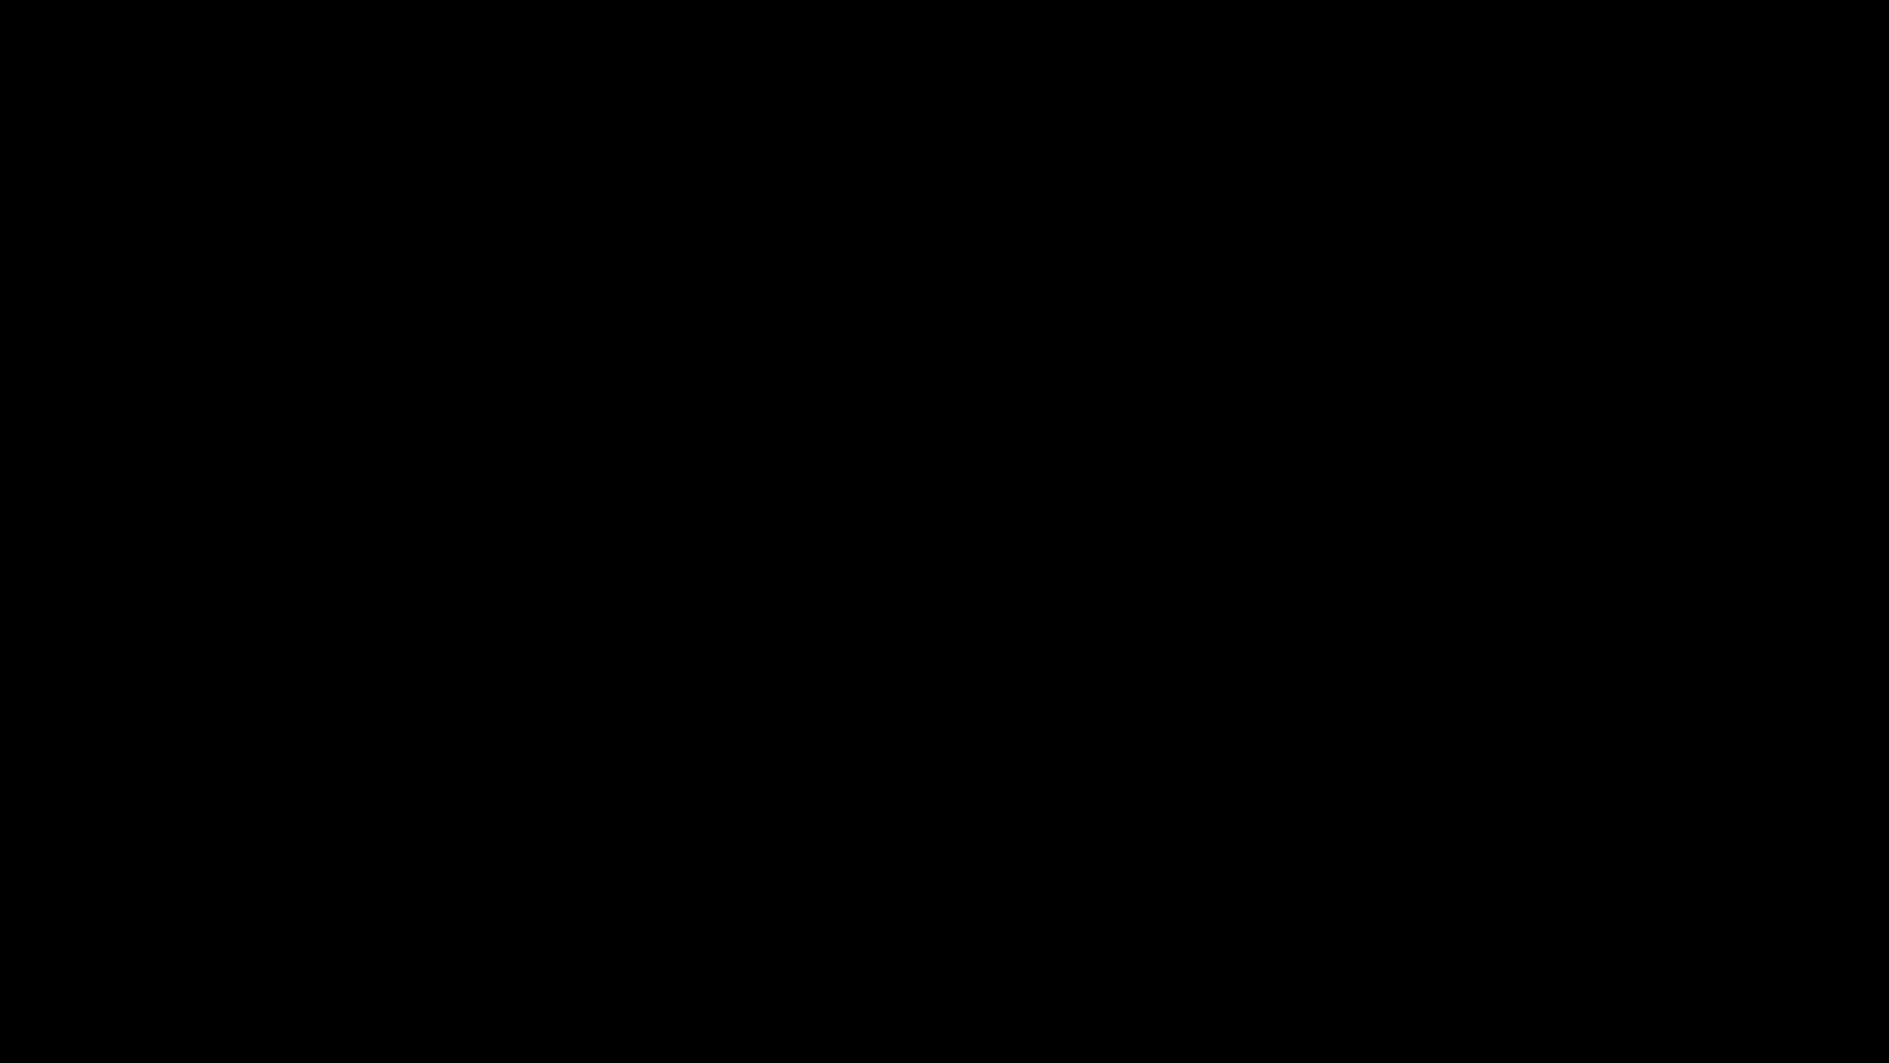